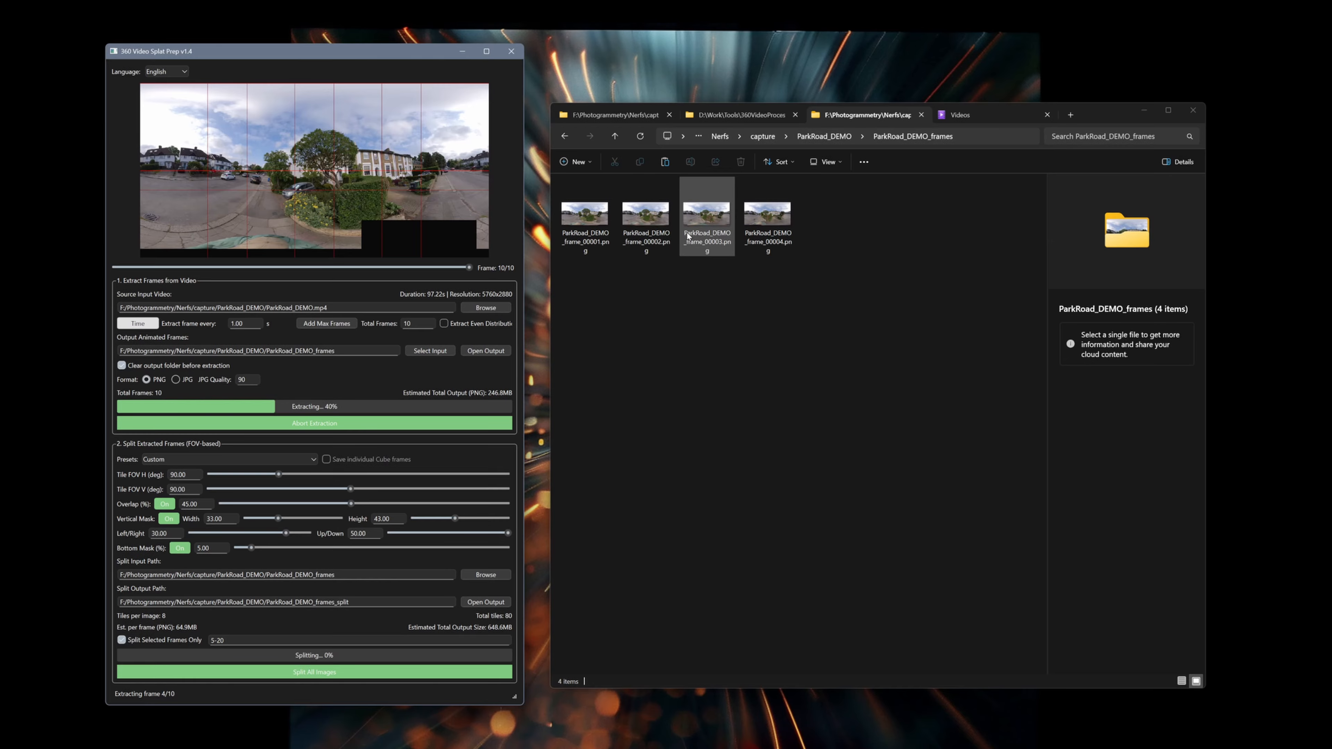
Step: View the first extracted ParkRoad_DEMO frame at full size in the image viewer and close it
left_click(577, 221)
double_click(578, 221)
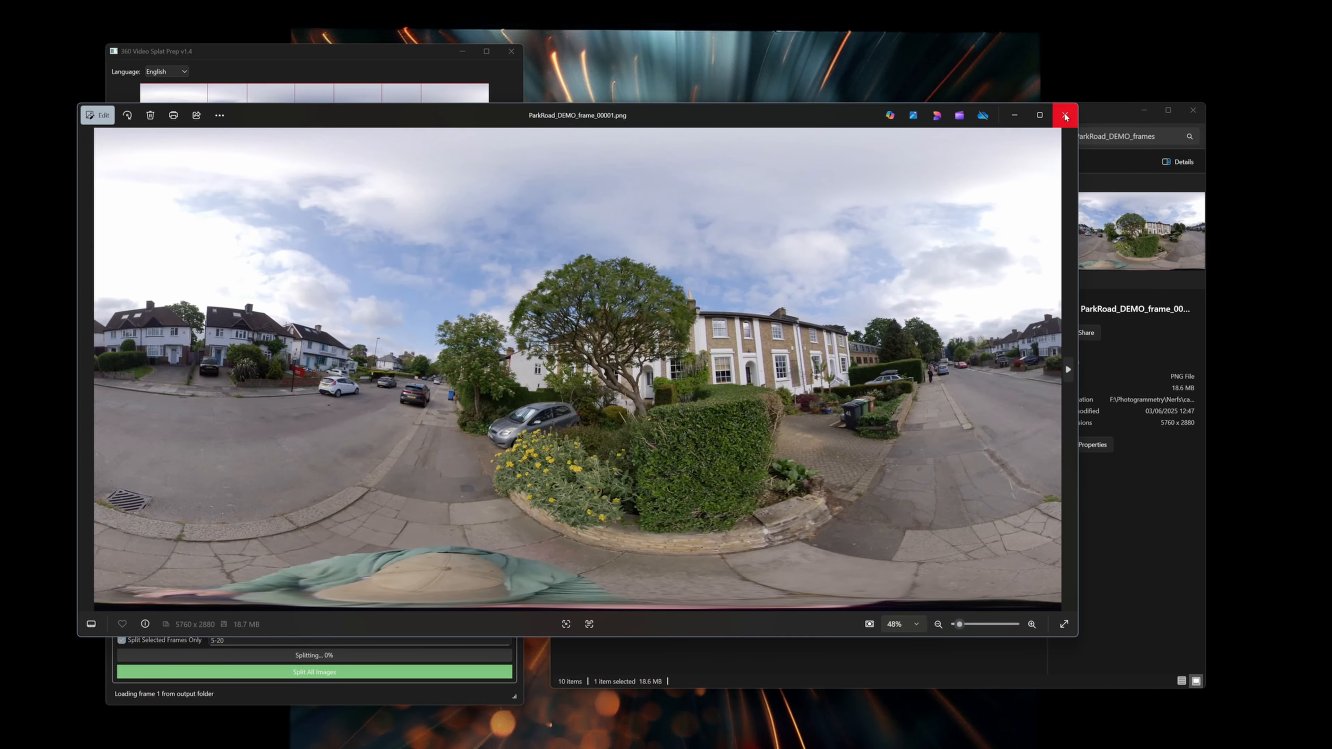
left_click(1065, 115)
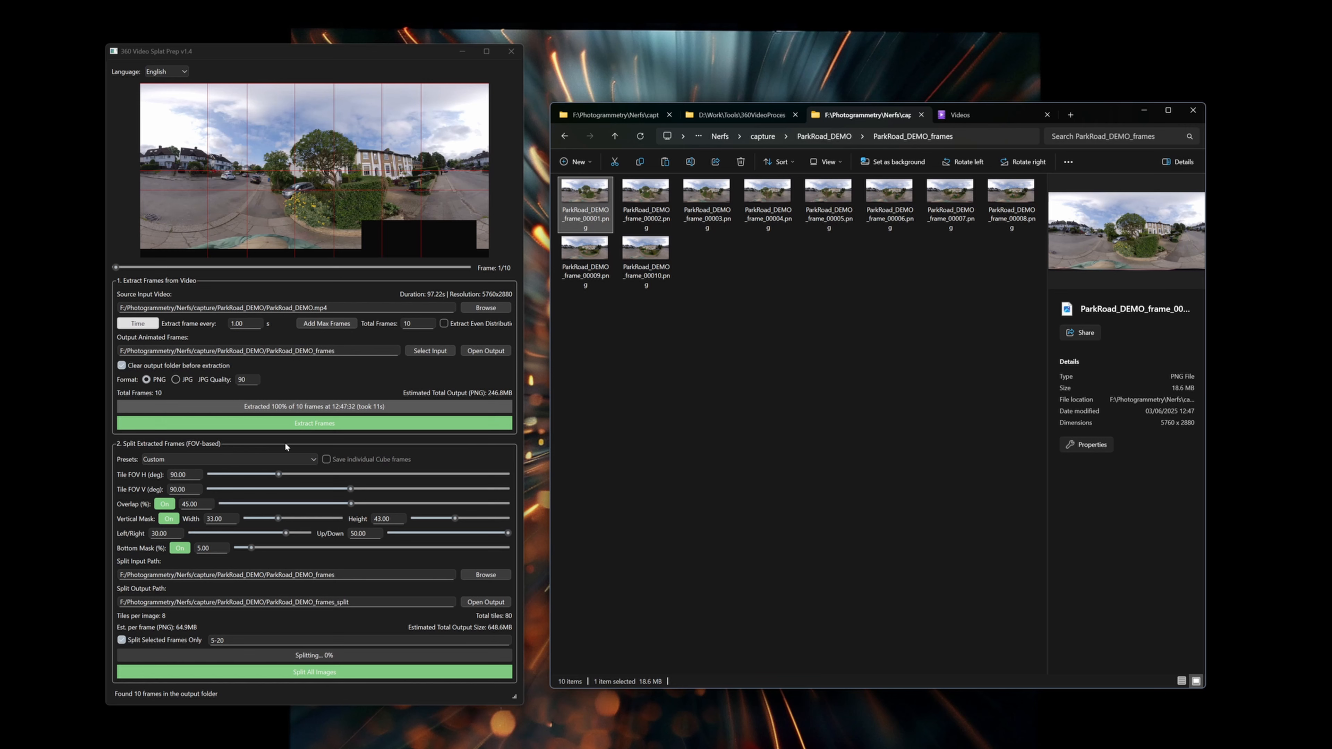
Step: Split the selected frames with the Cube Map (Cross) preset and open the ParkRoad_DEMO_frames_split folder
left_click(251, 458)
left_click(221, 535)
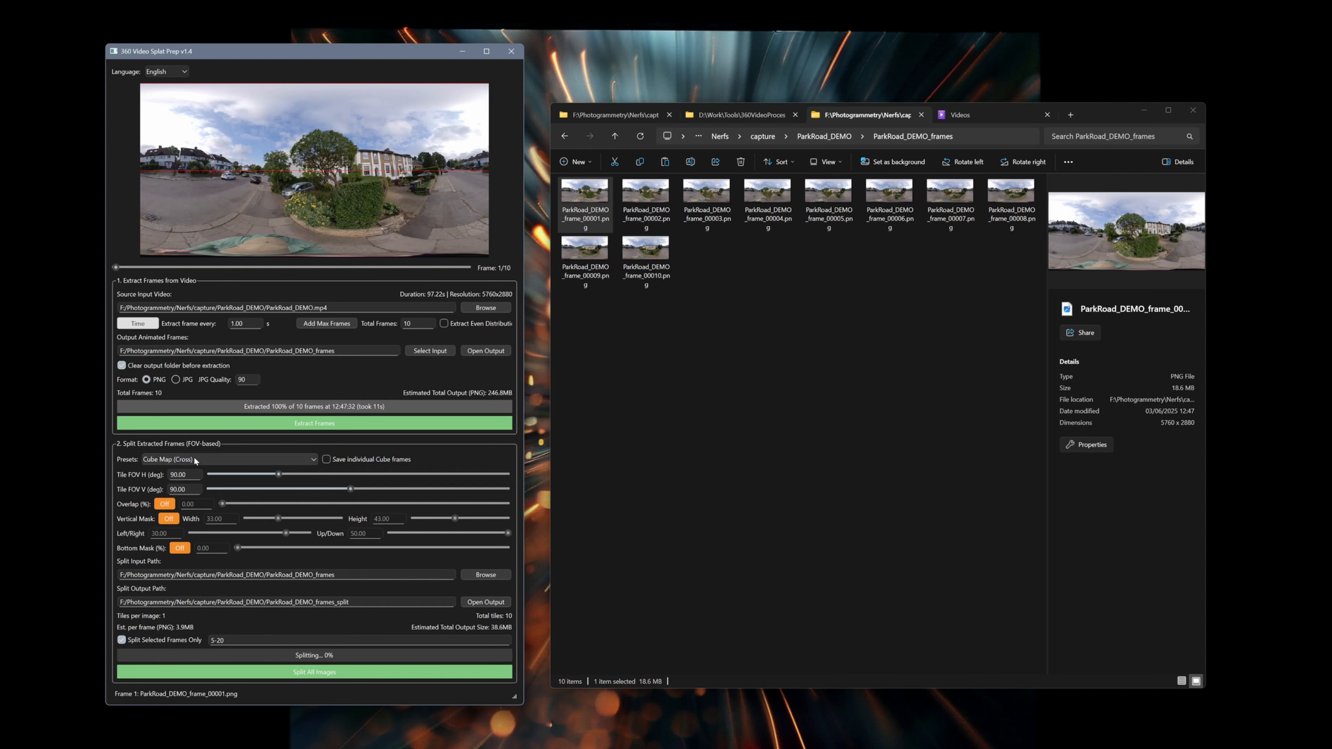
left_click(614, 136)
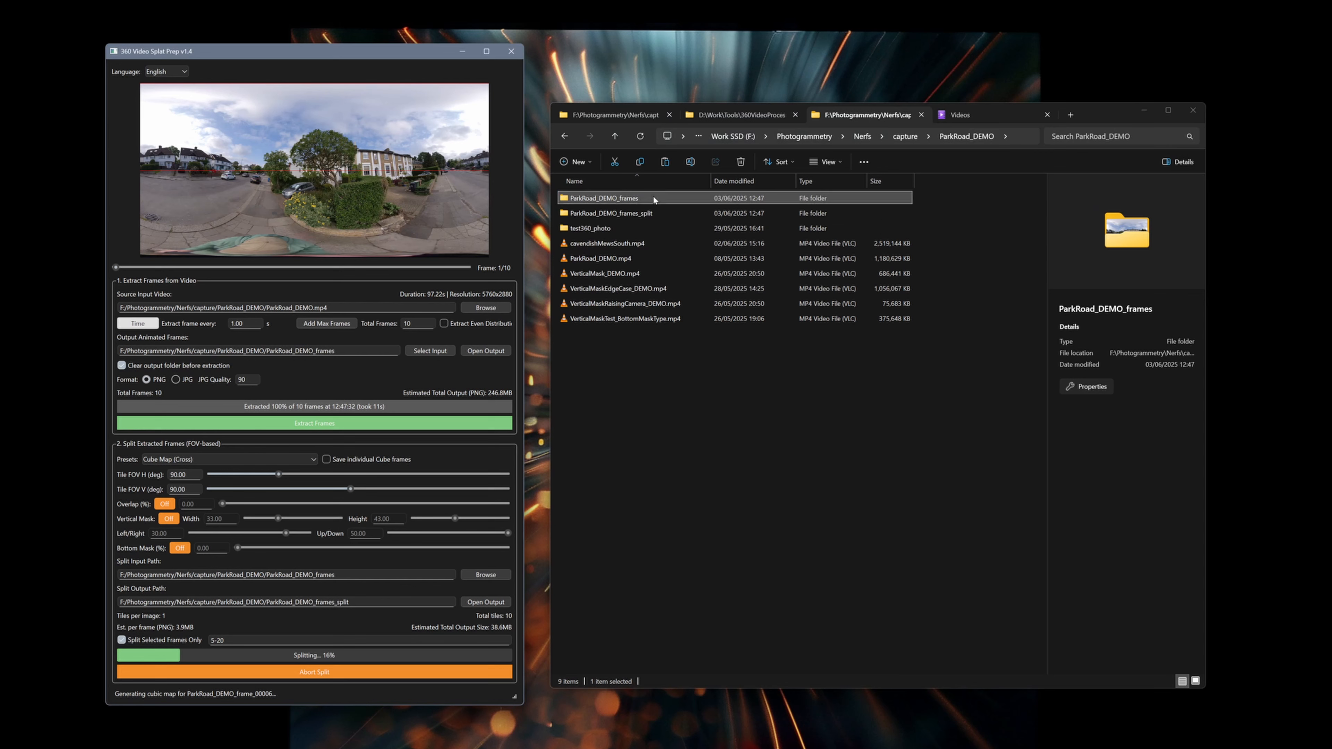
double_click(646, 214)
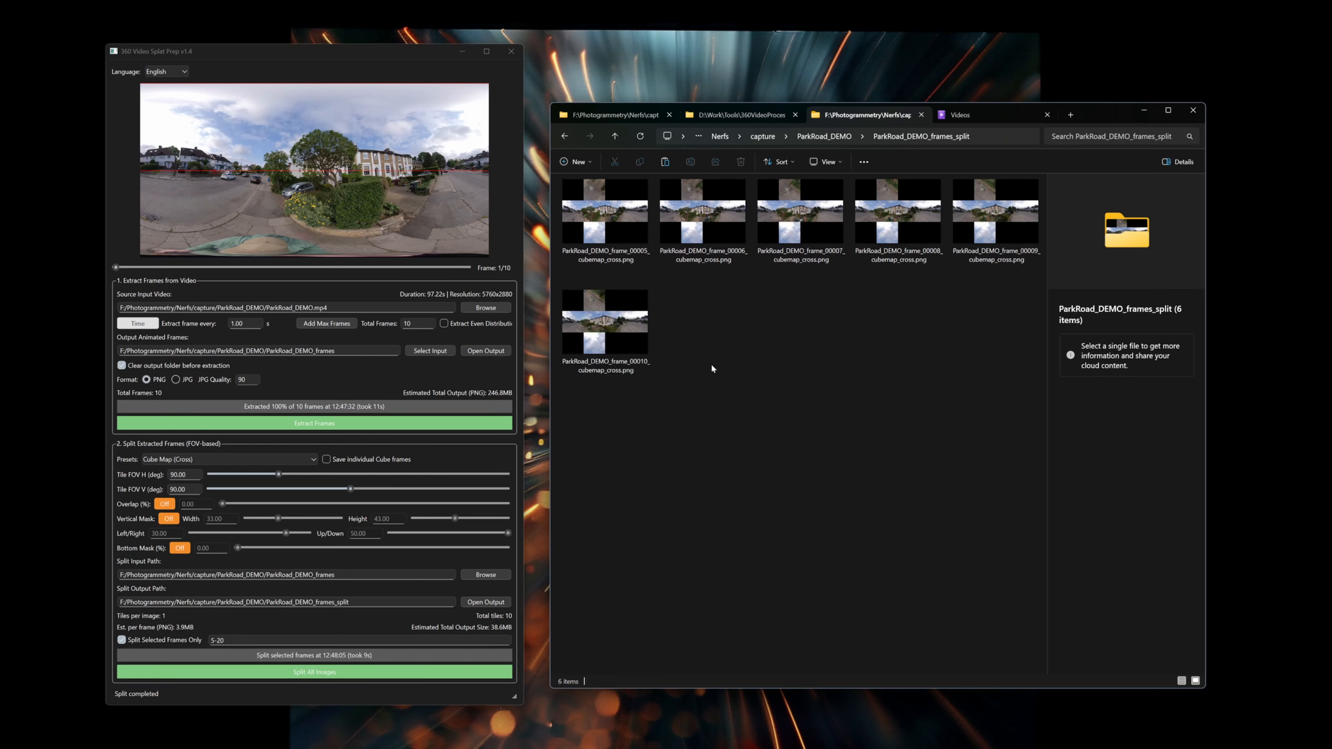
Step: Switch the split preset to Cube Map (Strip) and enable saving individual cube frames
left_click(247, 460)
left_click(215, 544)
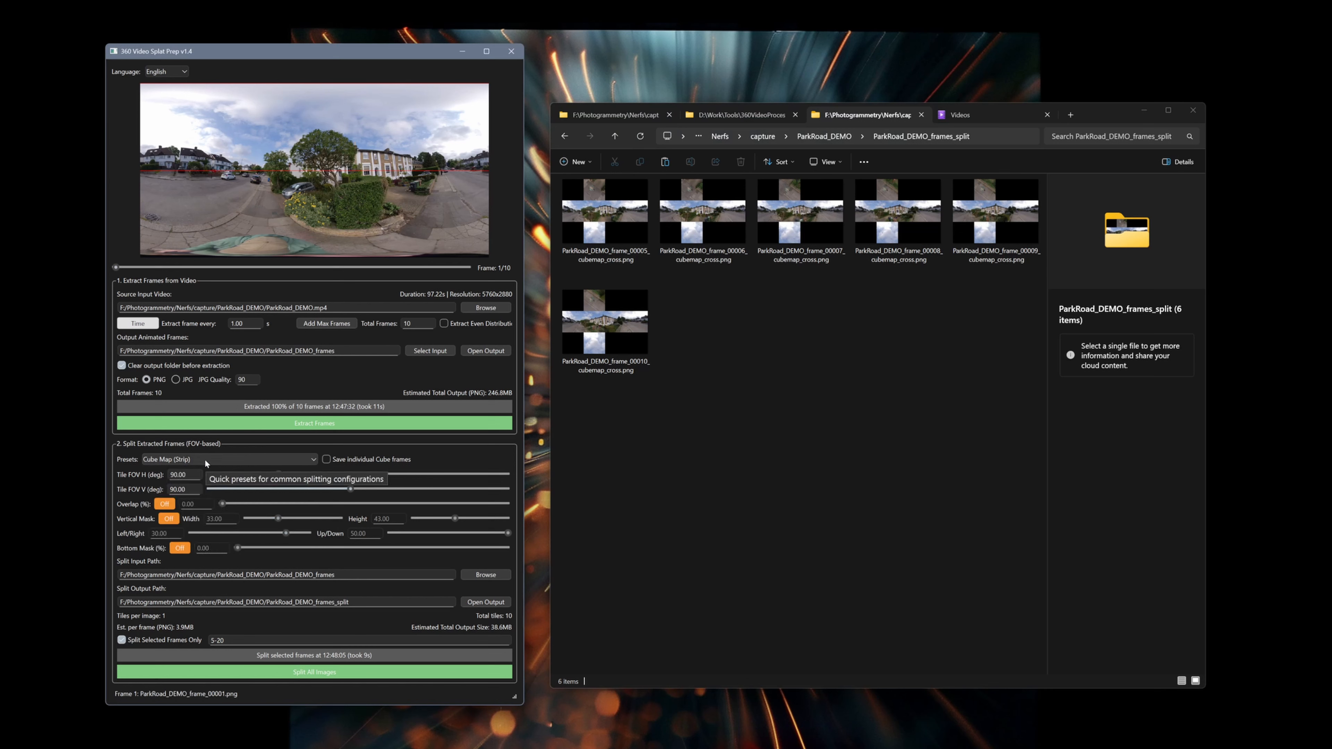
left_click(327, 458)
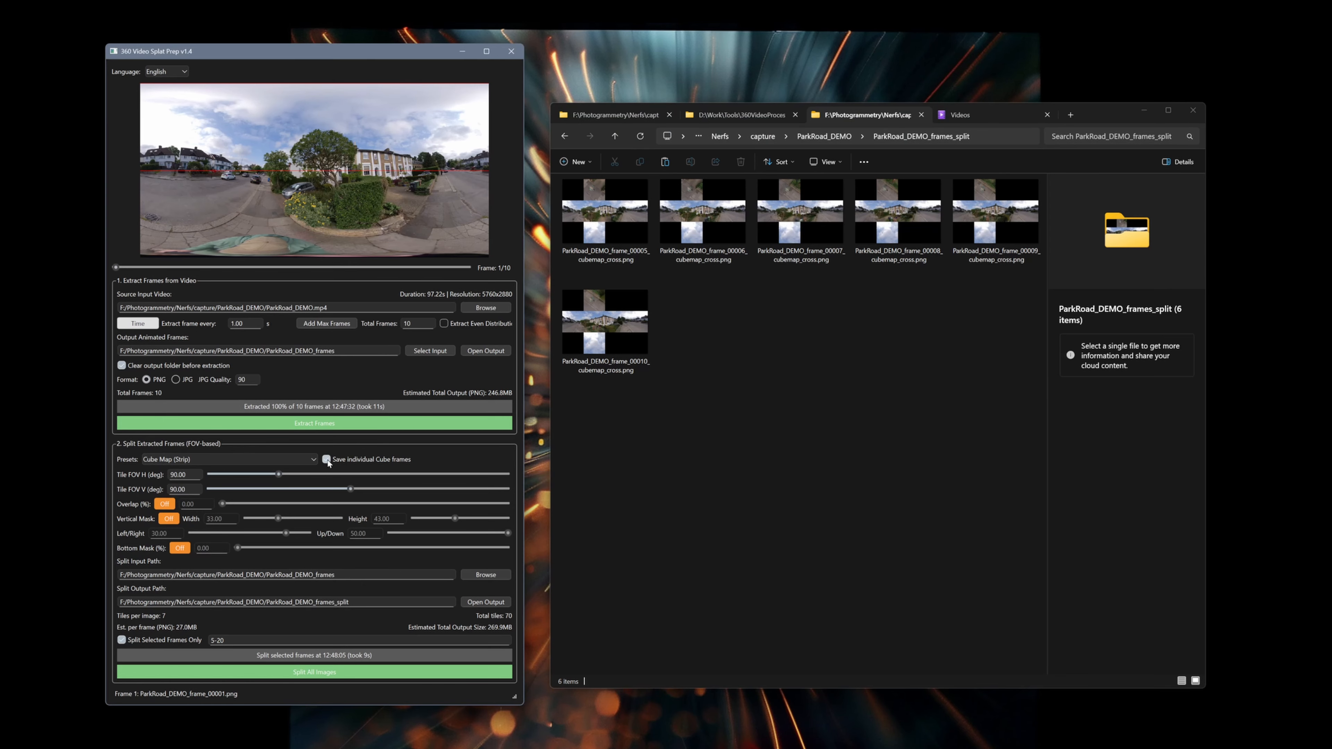
Step: View the generated cubemap cross images from frame 5 onward in the image viewer and close it
left_click(603, 234)
double_click(604, 234)
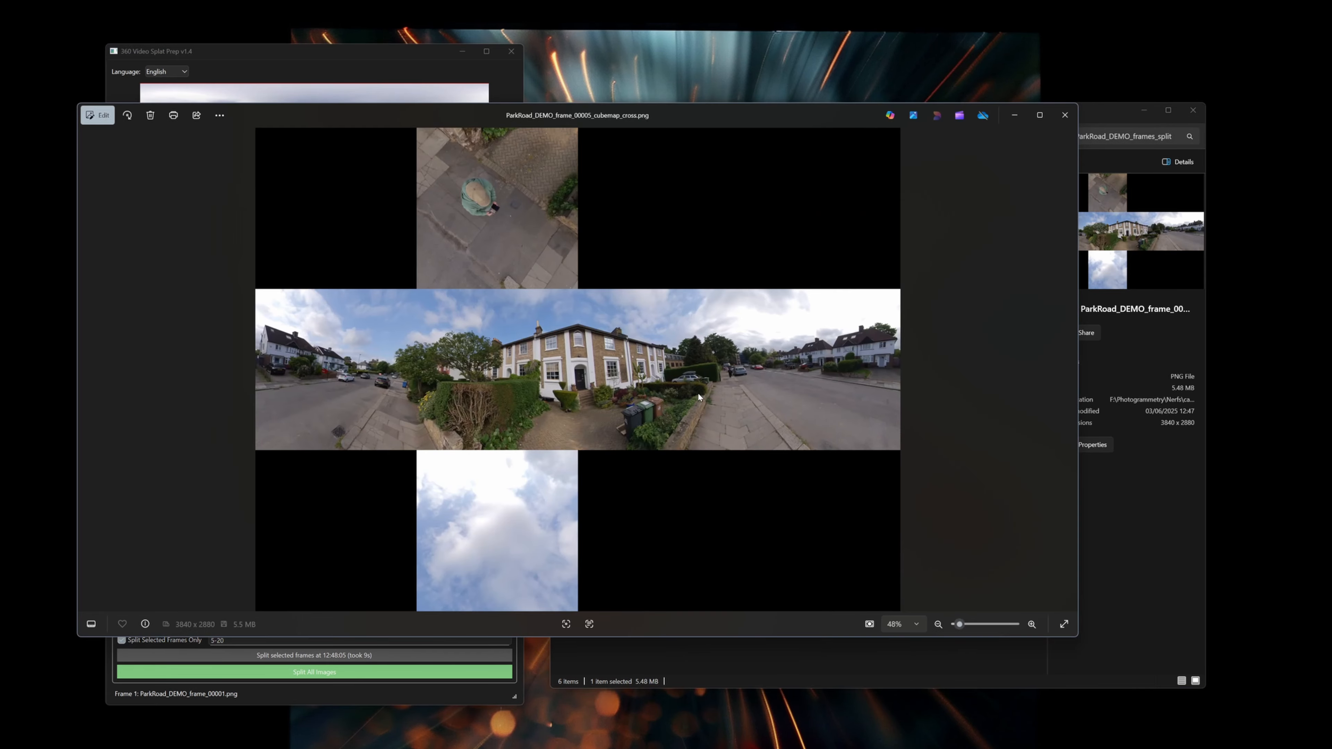
key("Right")
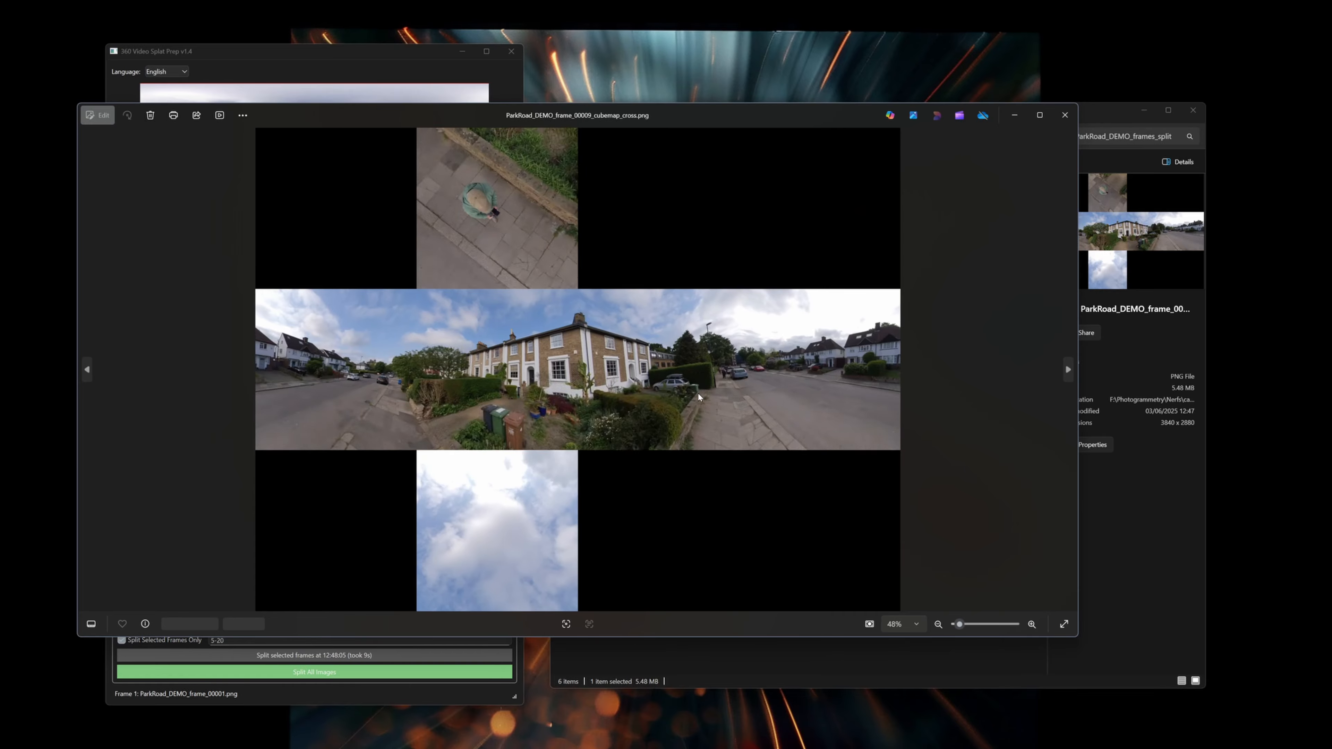
left_click(1065, 114)
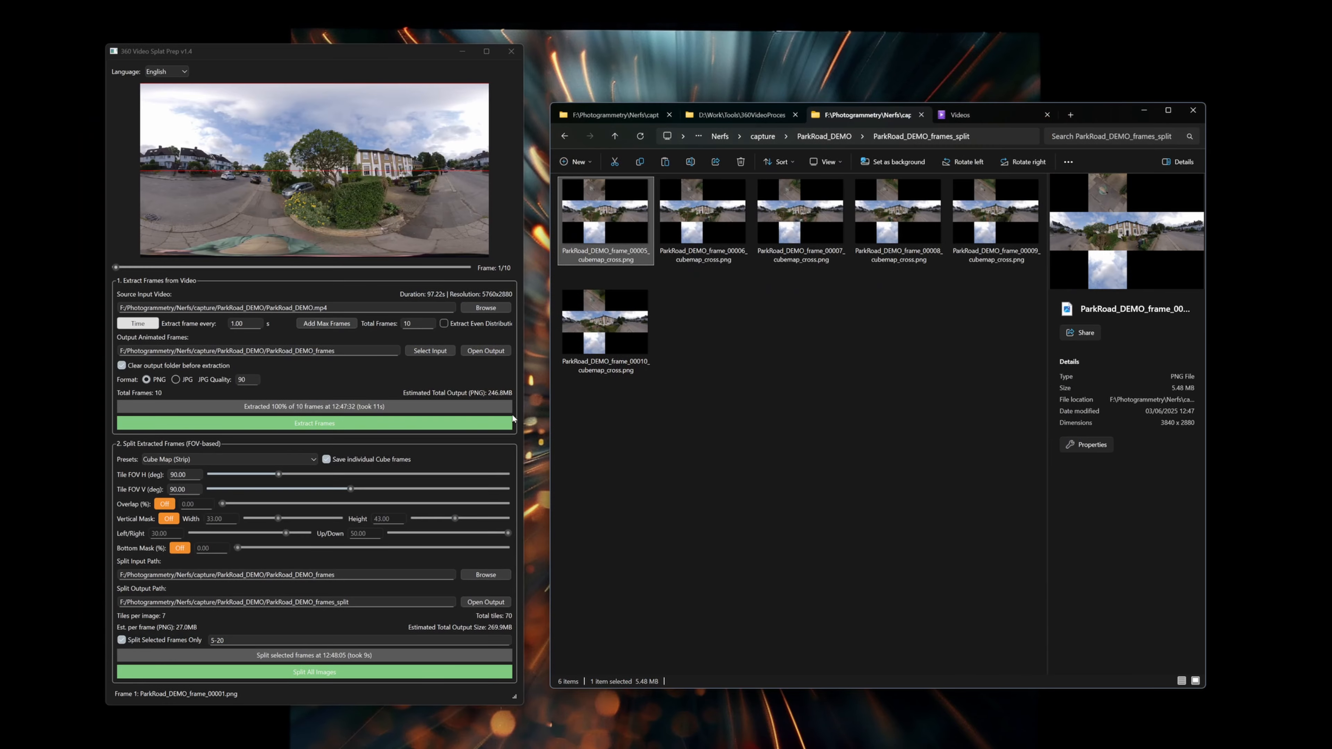
Step: Split the selected frames into cube map strips with individual cube frames
left_click(326, 679)
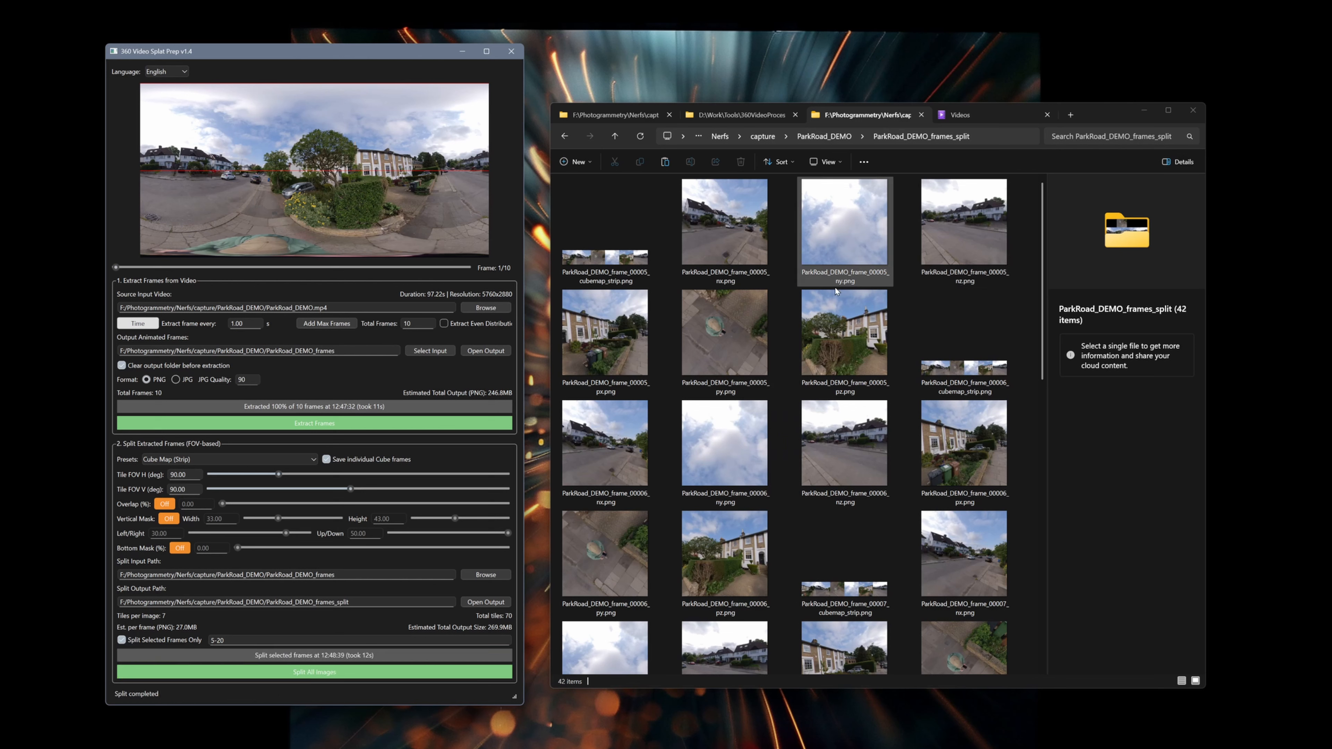
Step: Split the selected frames with the Quick Preview preset (90° FOV, 45% overlap, 15% mask, 8 tiles) and preview the first masked tile
left_click(243, 460)
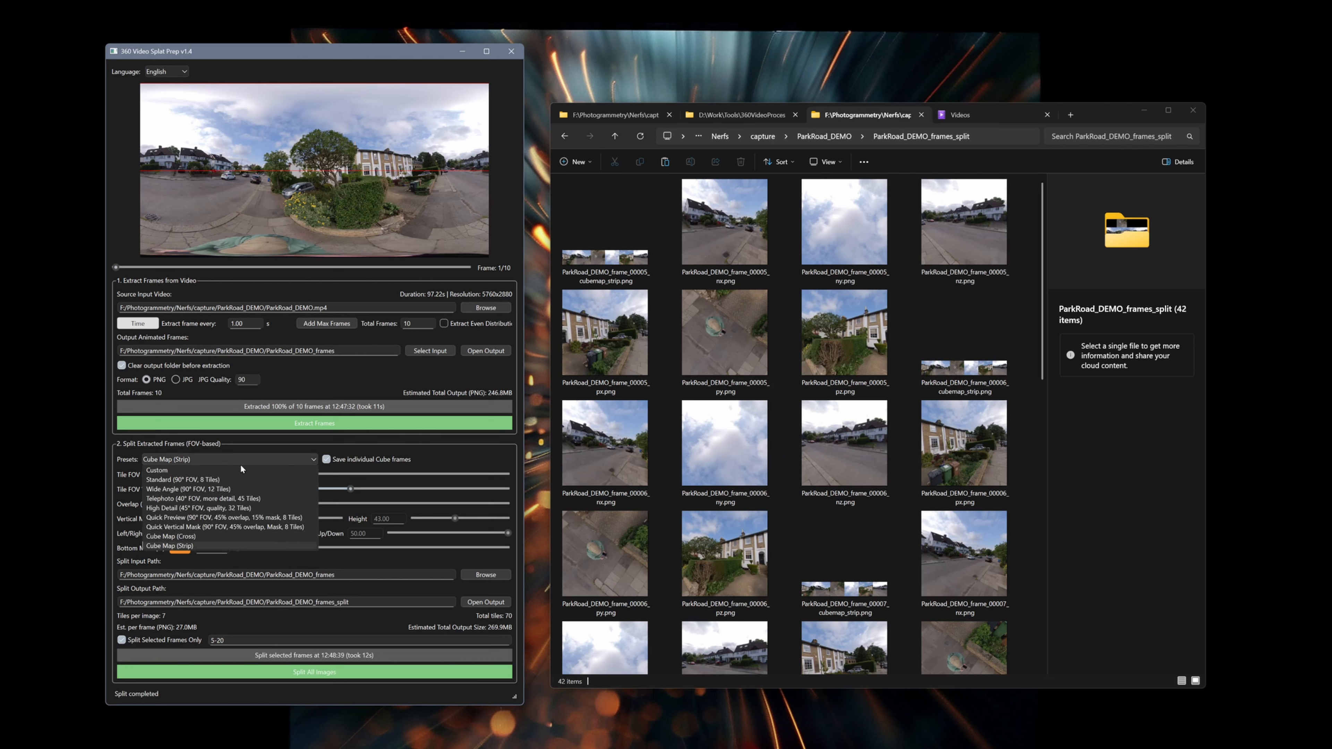
left_click(219, 517)
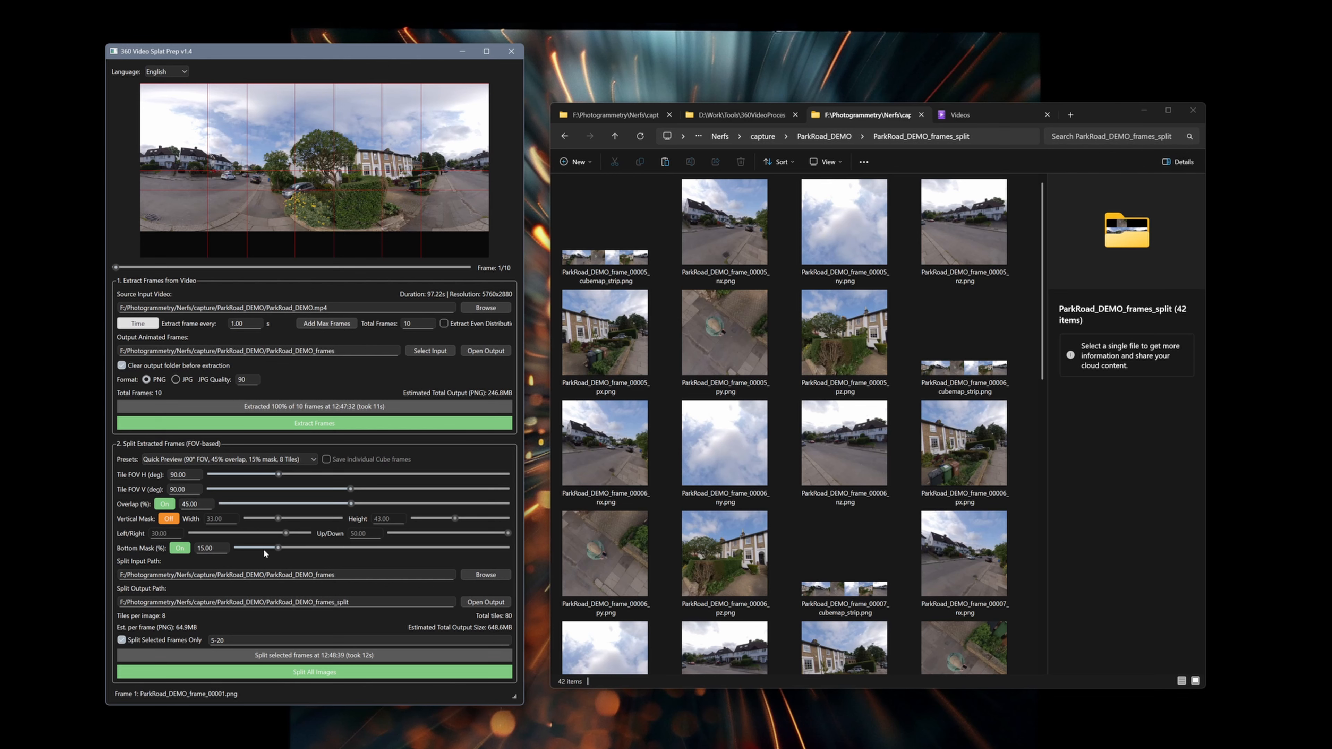
left_click(329, 675)
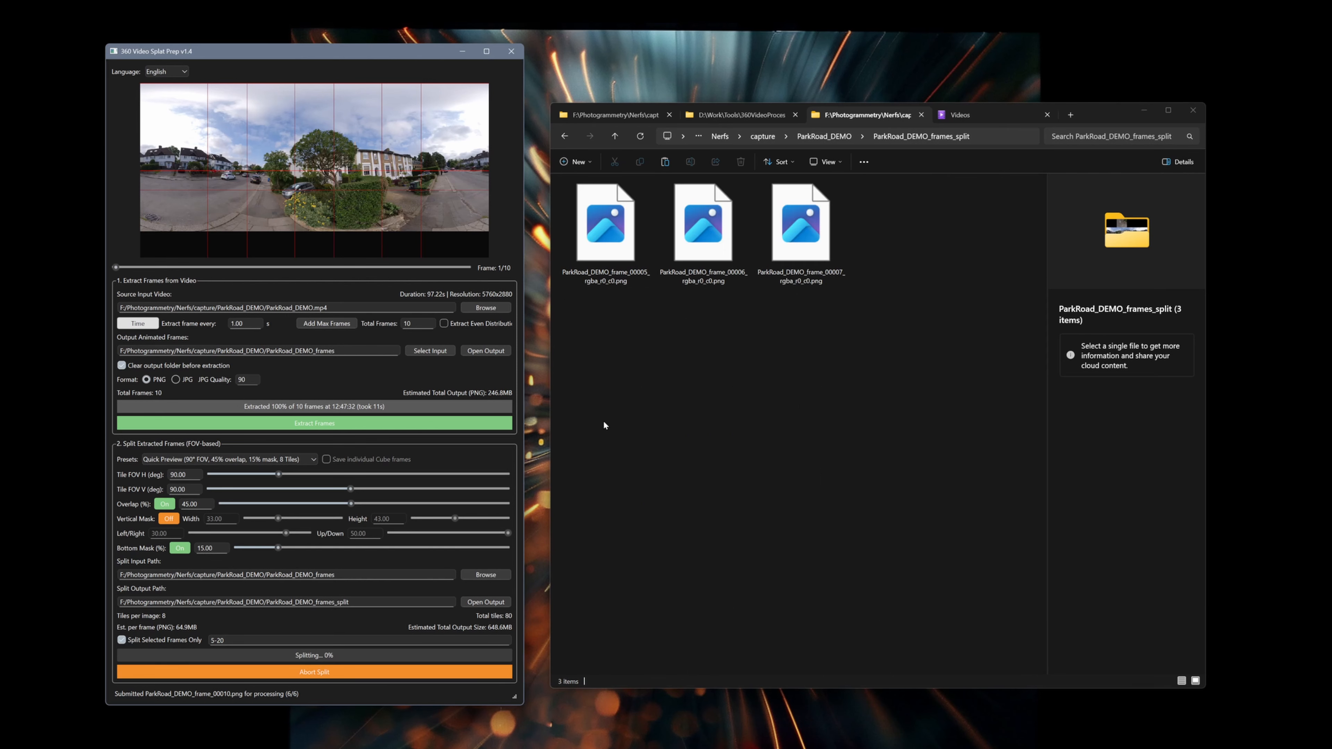
left_click(612, 247)
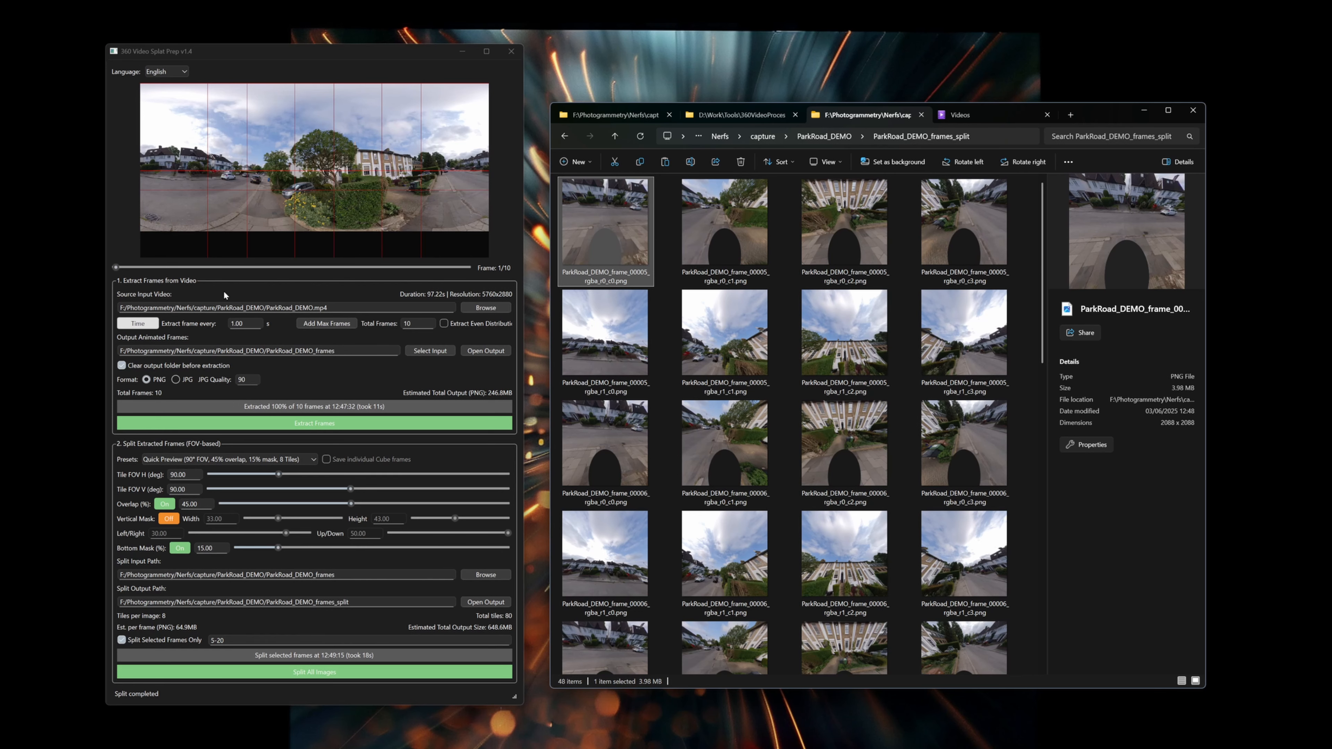
Step: Load cavendishMewsSouth.mp4 from the ParkRoad_DEMO folder as the source input video
left_click(826, 136)
left_click(644, 247)
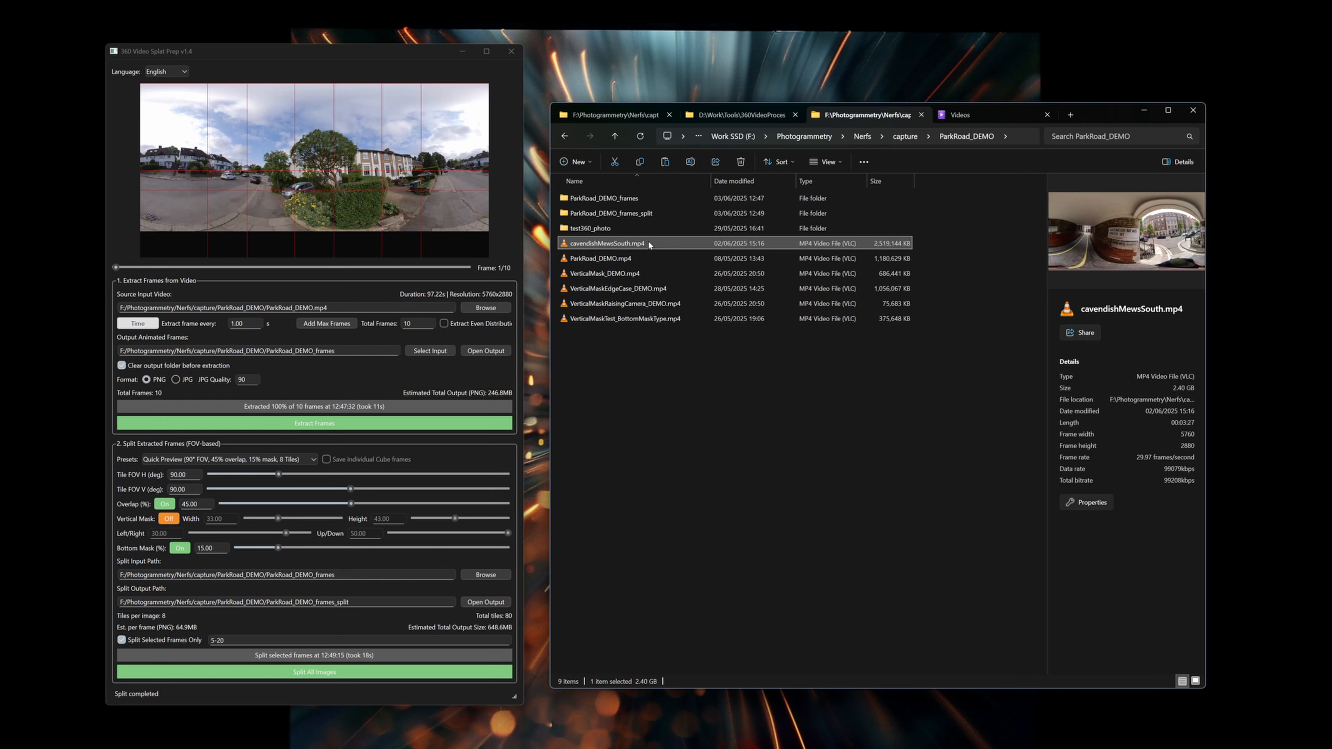
left_click_drag(648, 242, 357, 264)
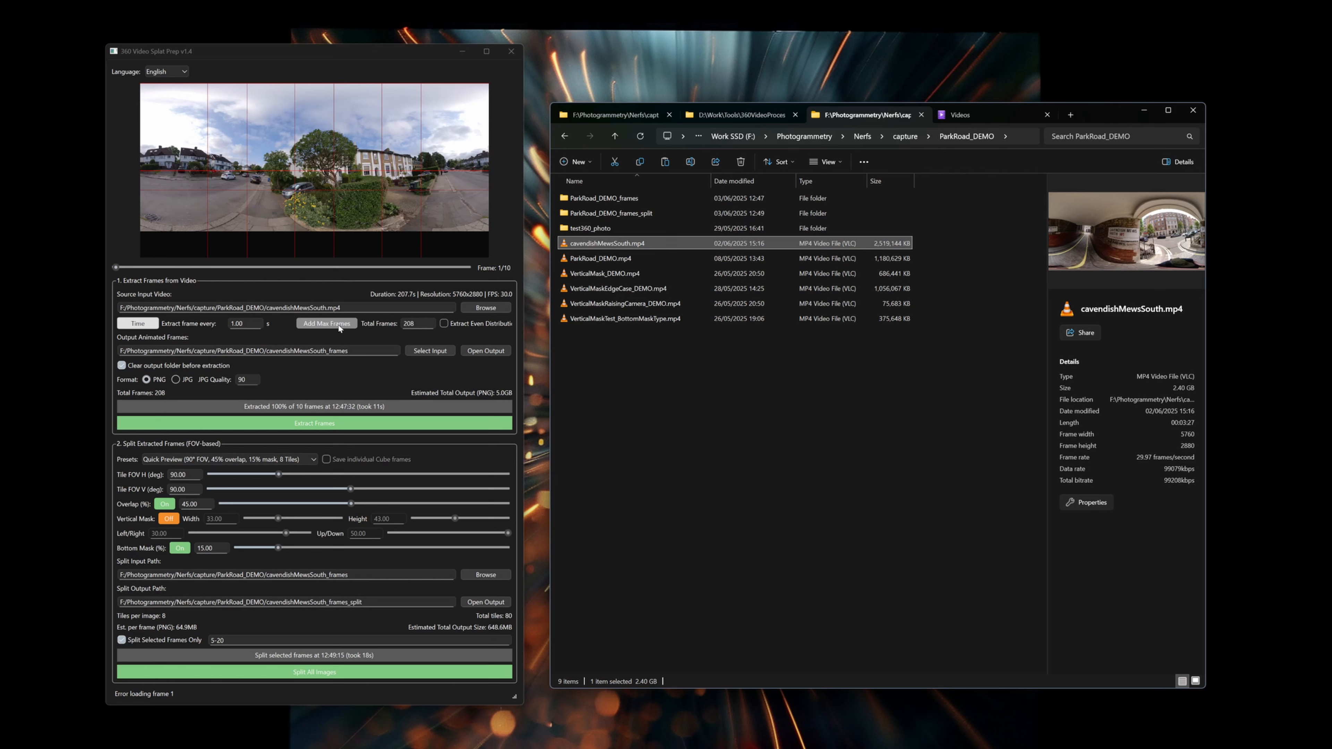
Step: Set the total frames to 10, extract them from the video, and open the cavendishMewsSouth_frames folder
left_click_drag(418, 323, 344, 302)
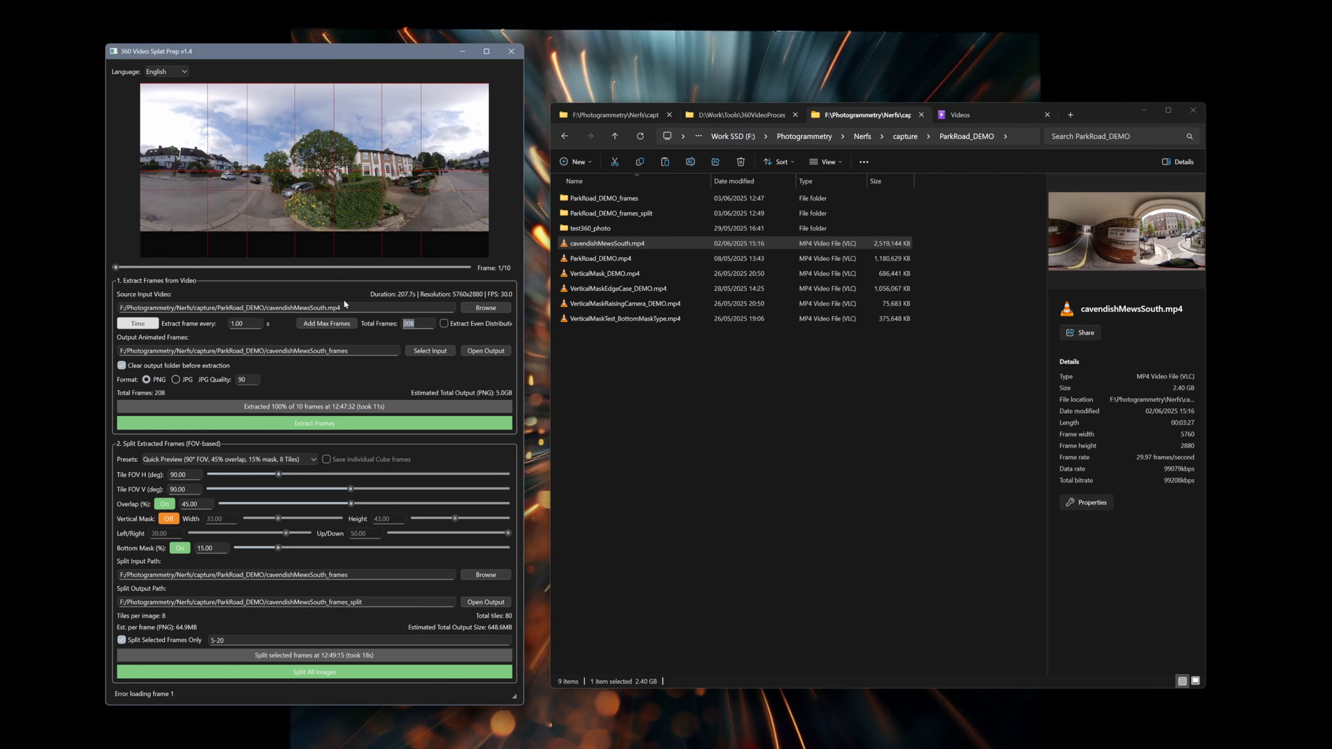
type("10")
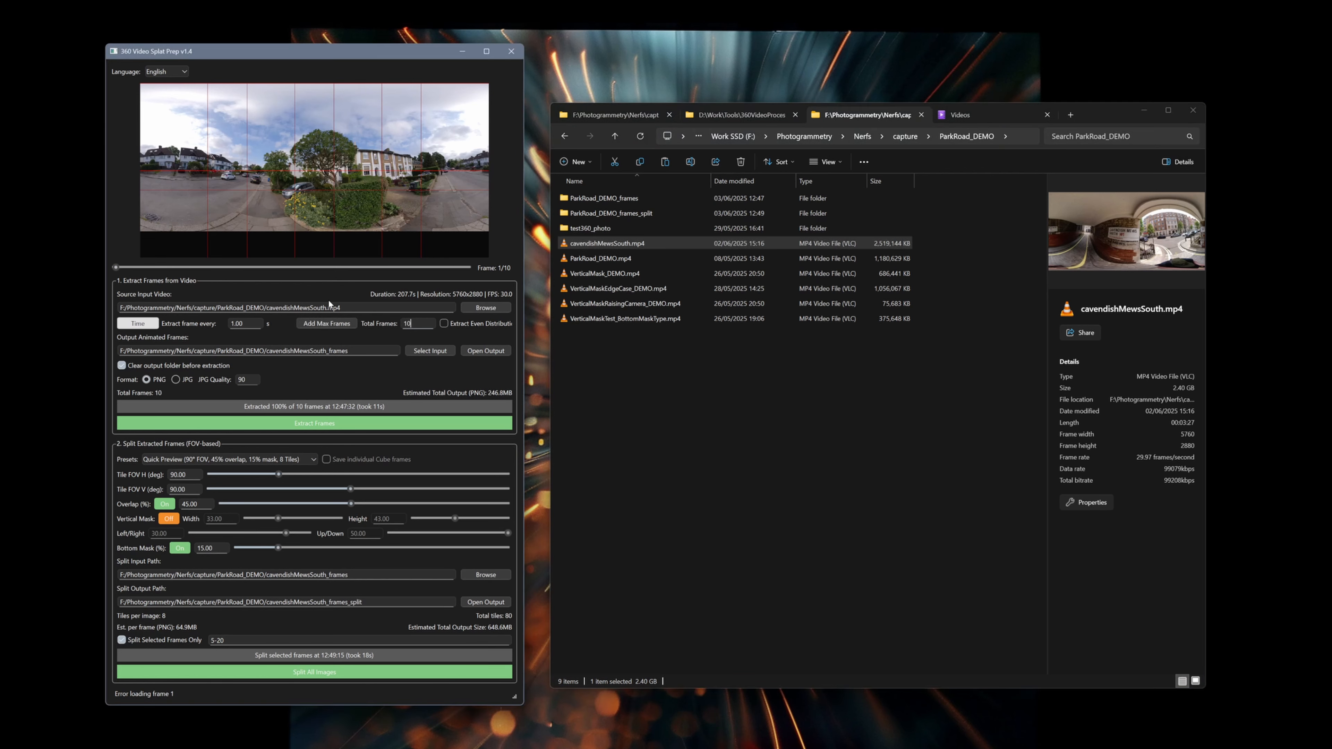
left_click(323, 423)
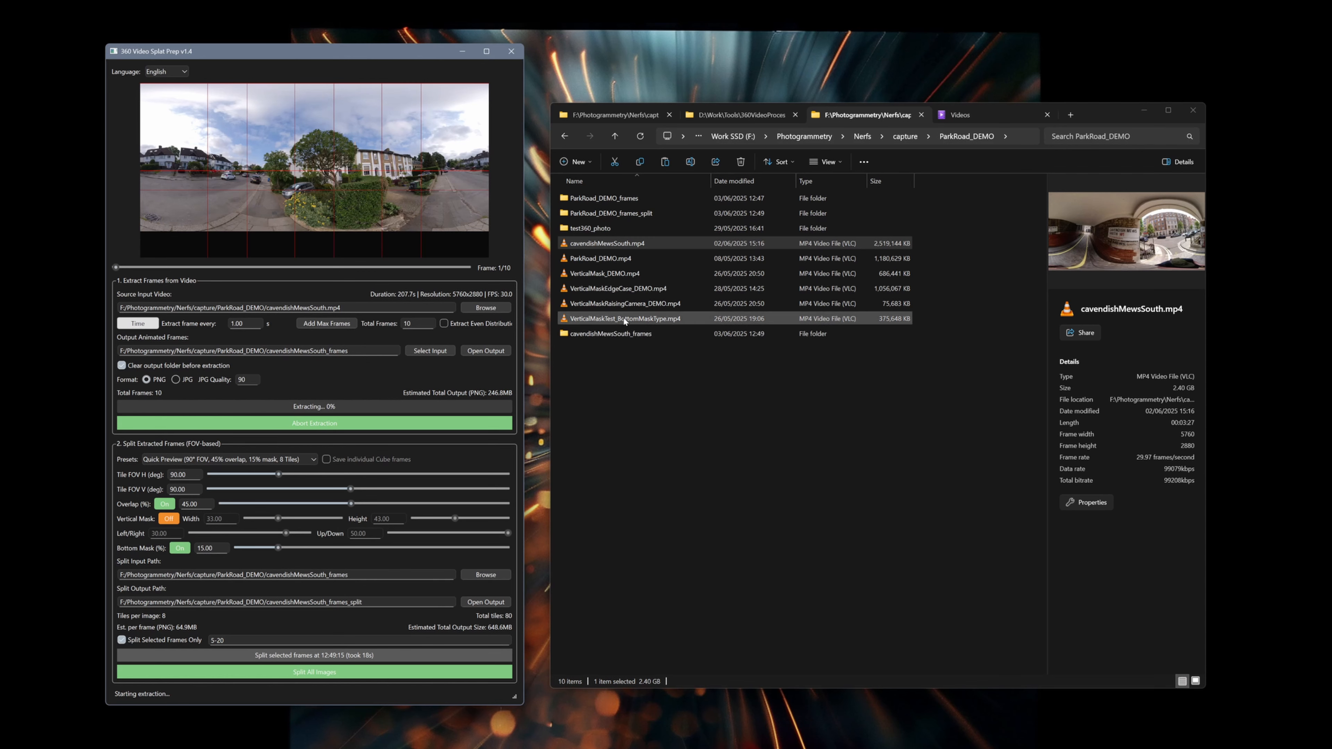
double_click(654, 198)
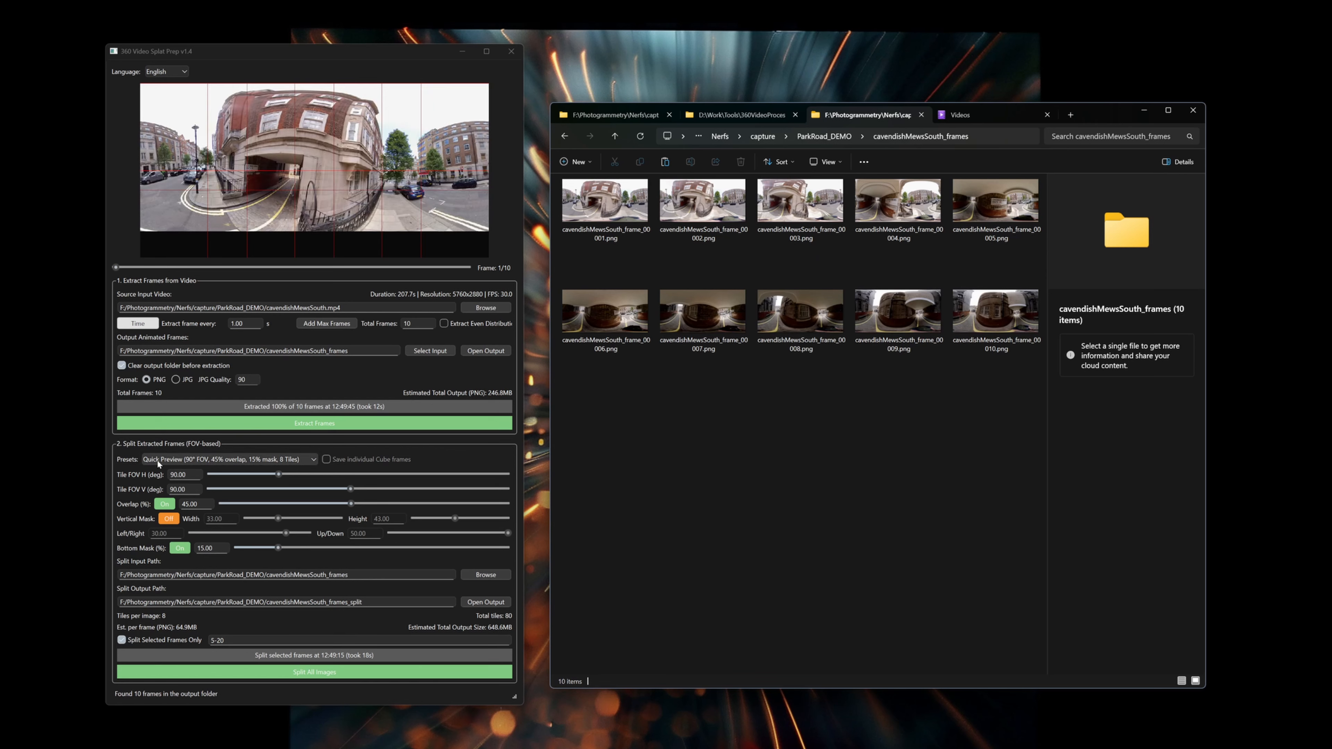
Step: Apply the Quick Vertical Mask preset (90° FOV, 45% overlap, mask, 8 tiles) and preview it on frame 6
left_click(231, 463)
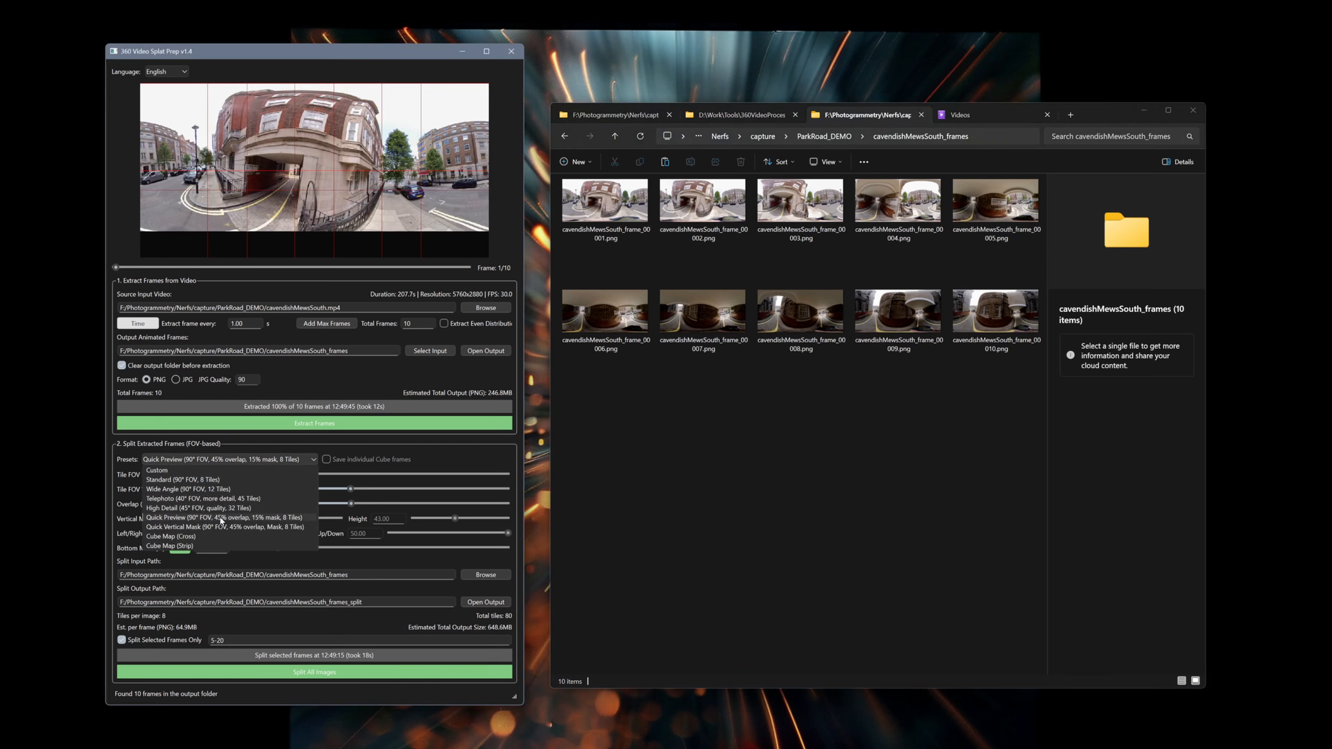
left_click(221, 526)
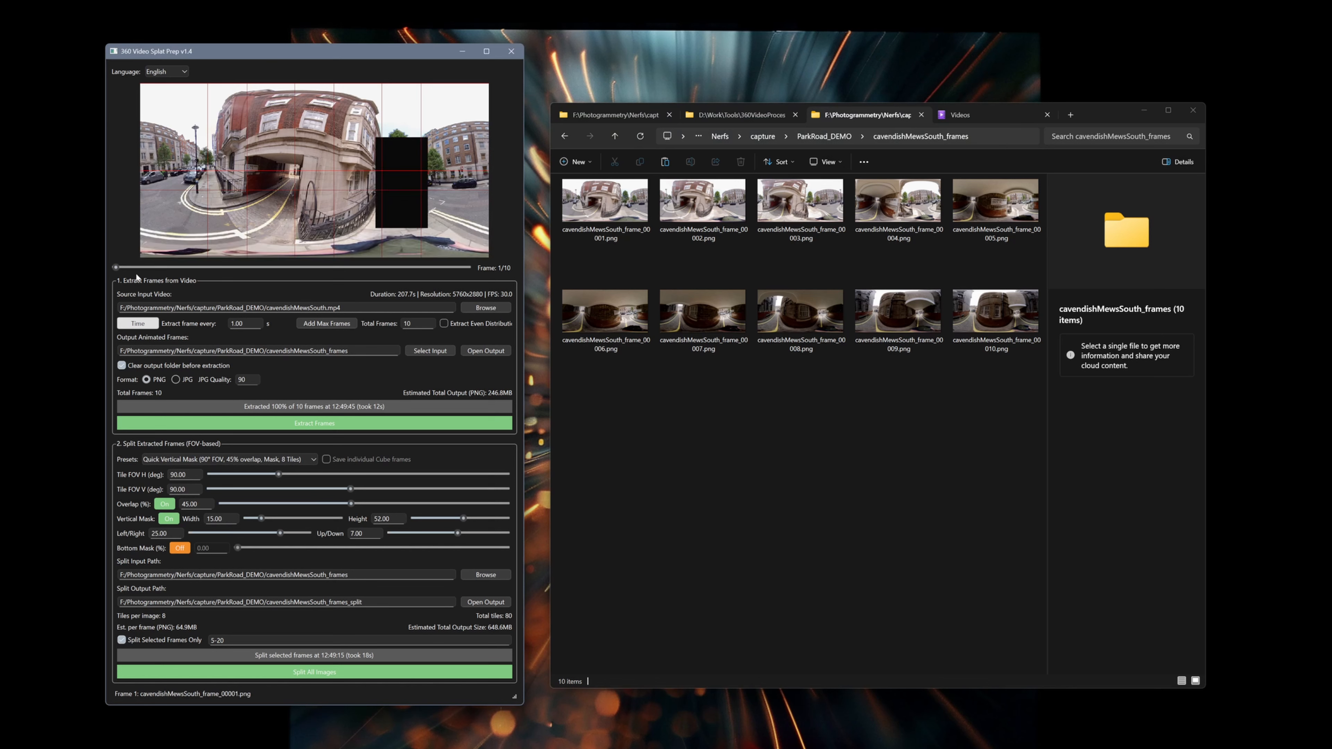
left_click_drag(123, 266, 314, 271)
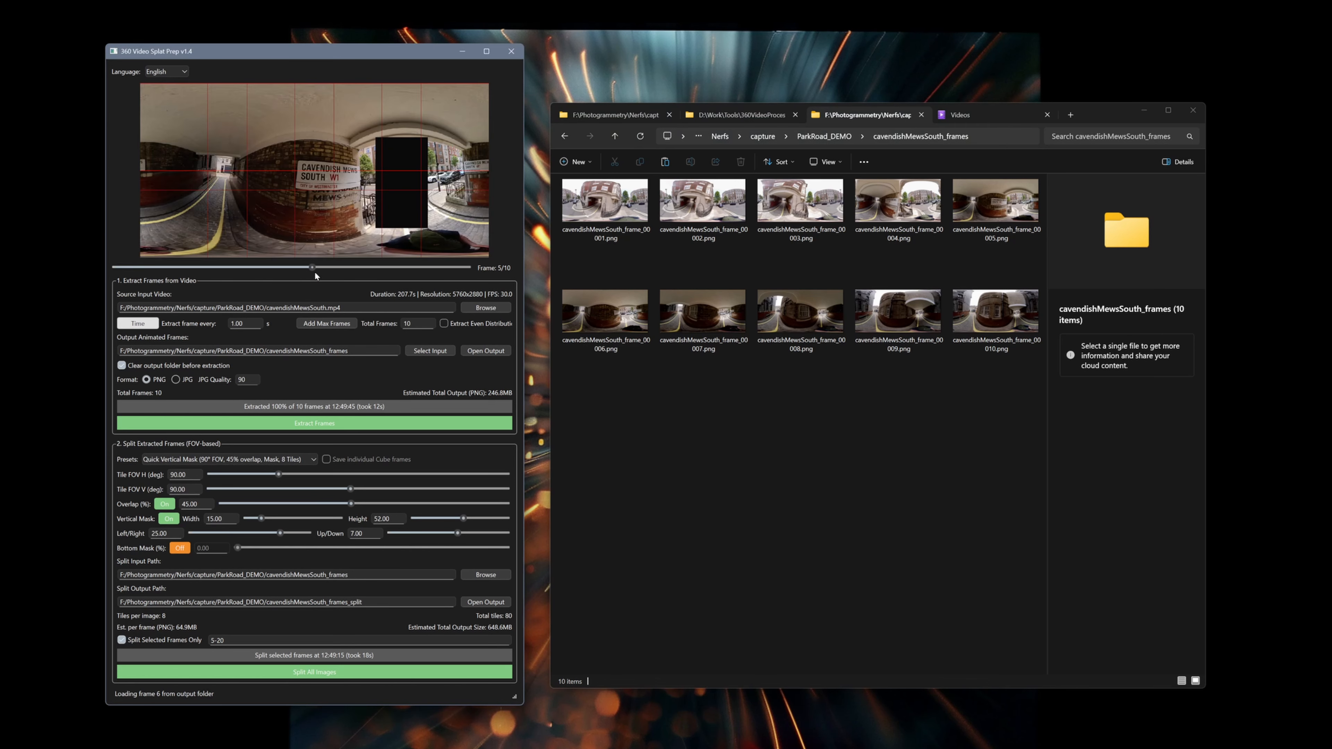
Step: Compare the Quick Preview preset's bottom mask on frame 6, and return to the Quick Vertical Mask preset
left_click(194, 460)
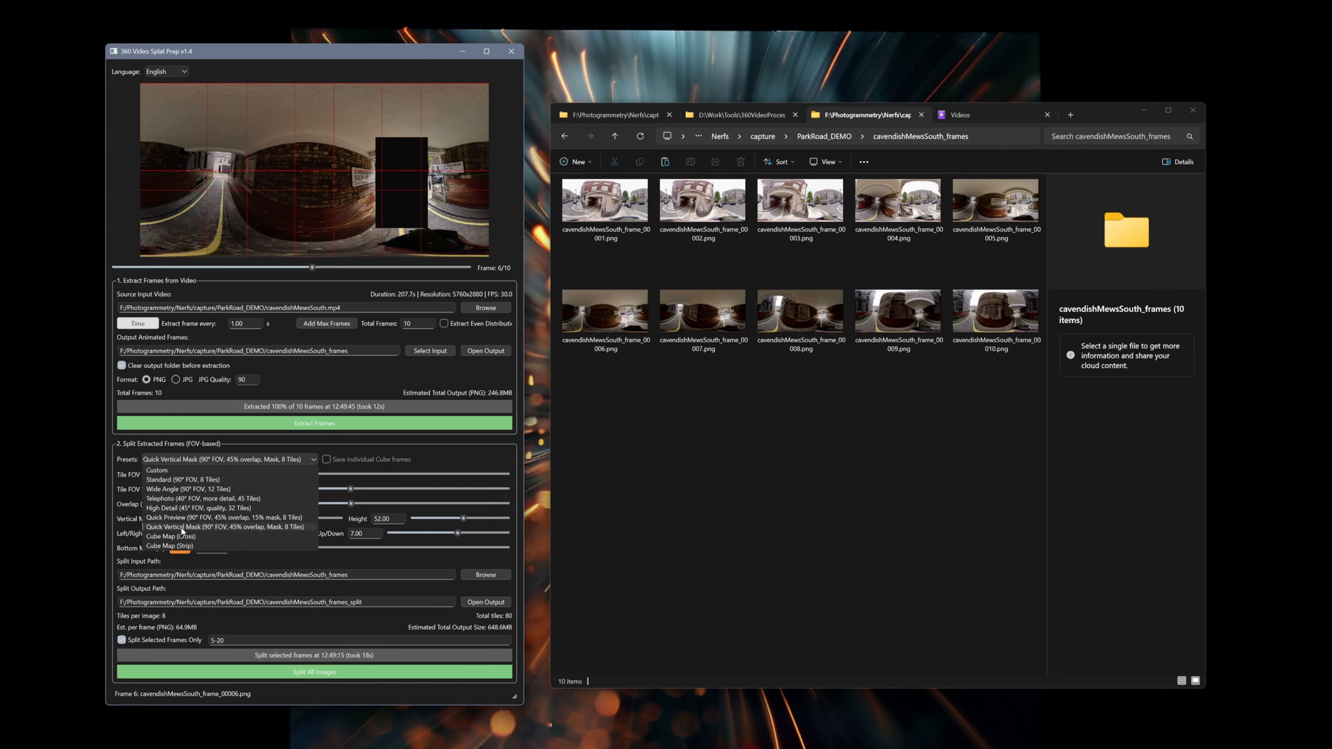
left_click(191, 520)
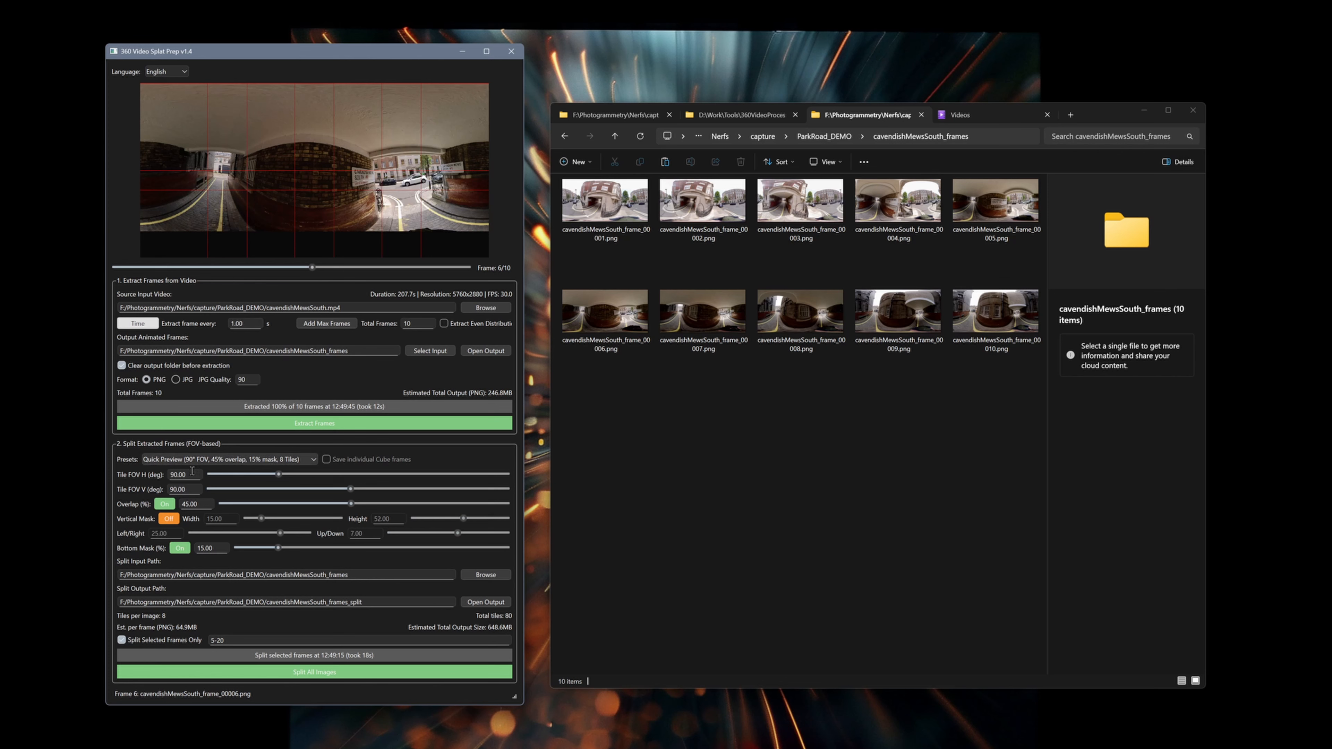
left_click(246, 460)
left_click(250, 528)
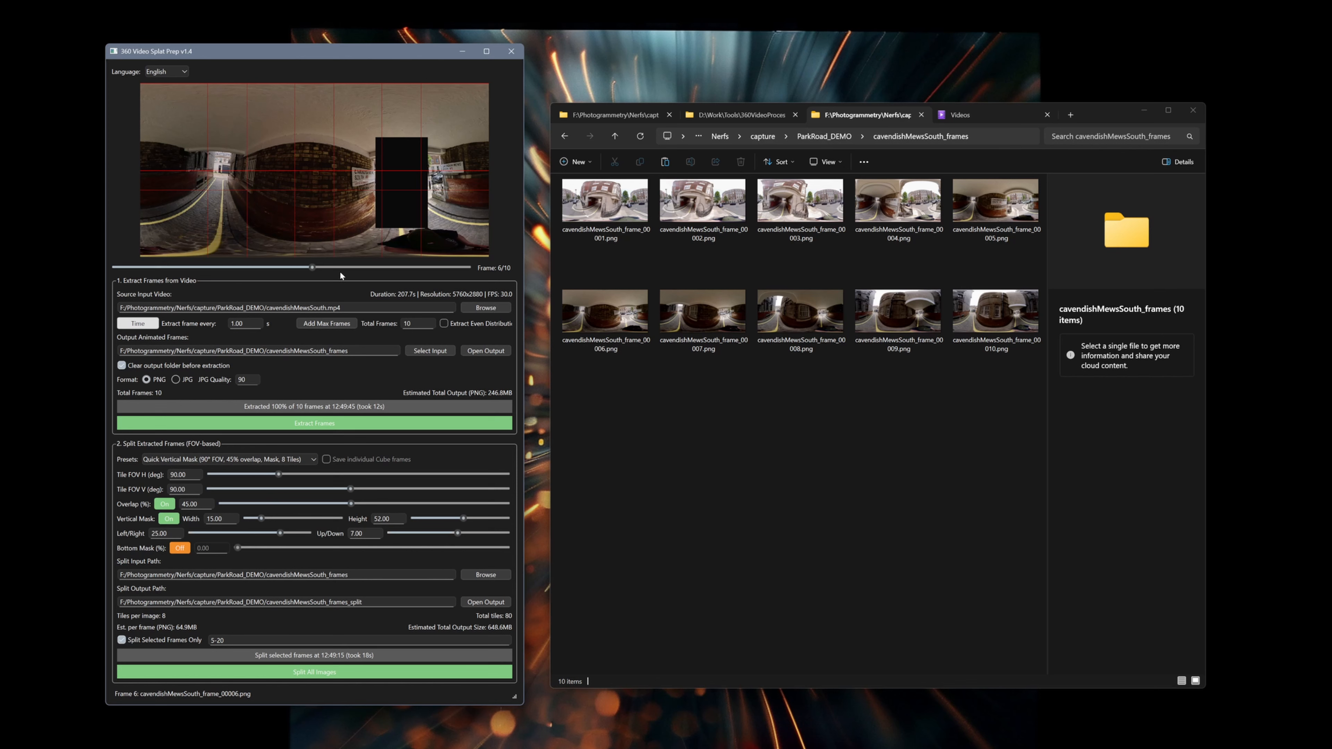
Step: Turn on the bottom mask and set it to 9% while previewing frame 8
left_click_drag(355, 269, 395, 267)
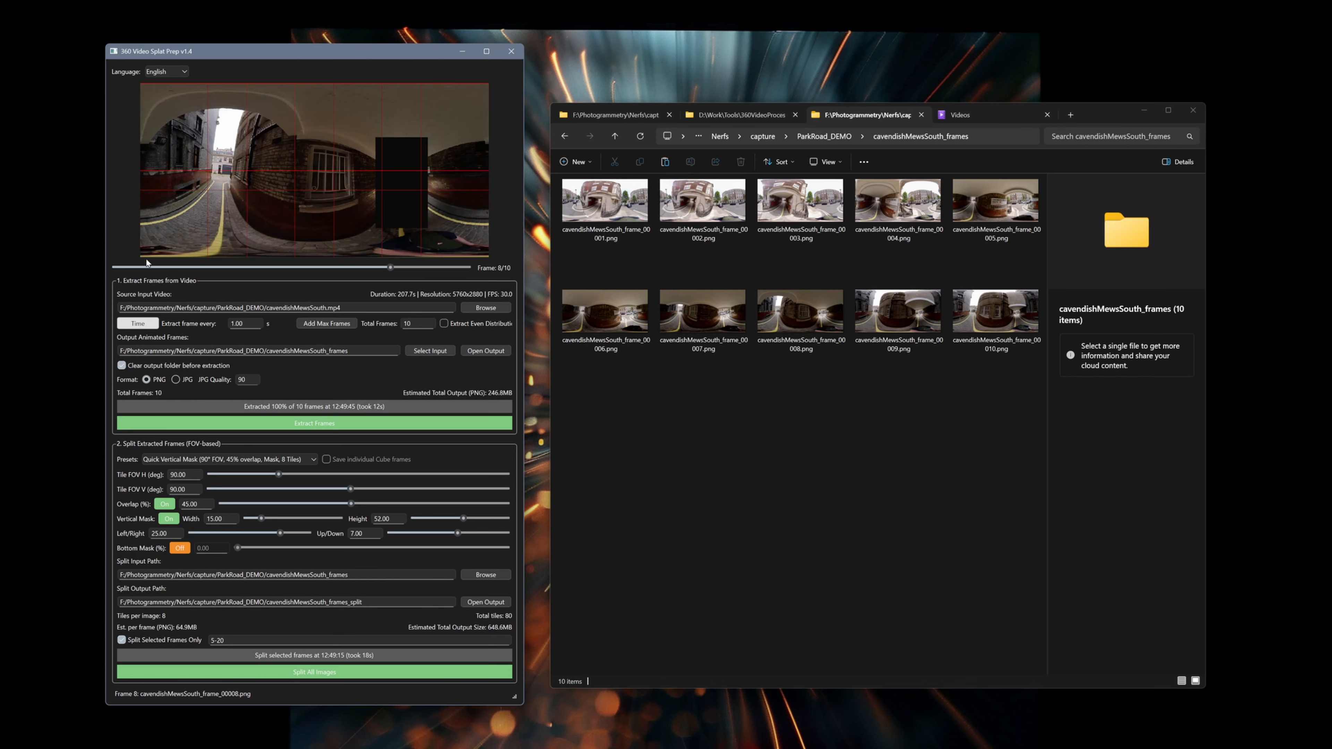
left_click(180, 548)
left_click_drag(233, 549, 261, 550)
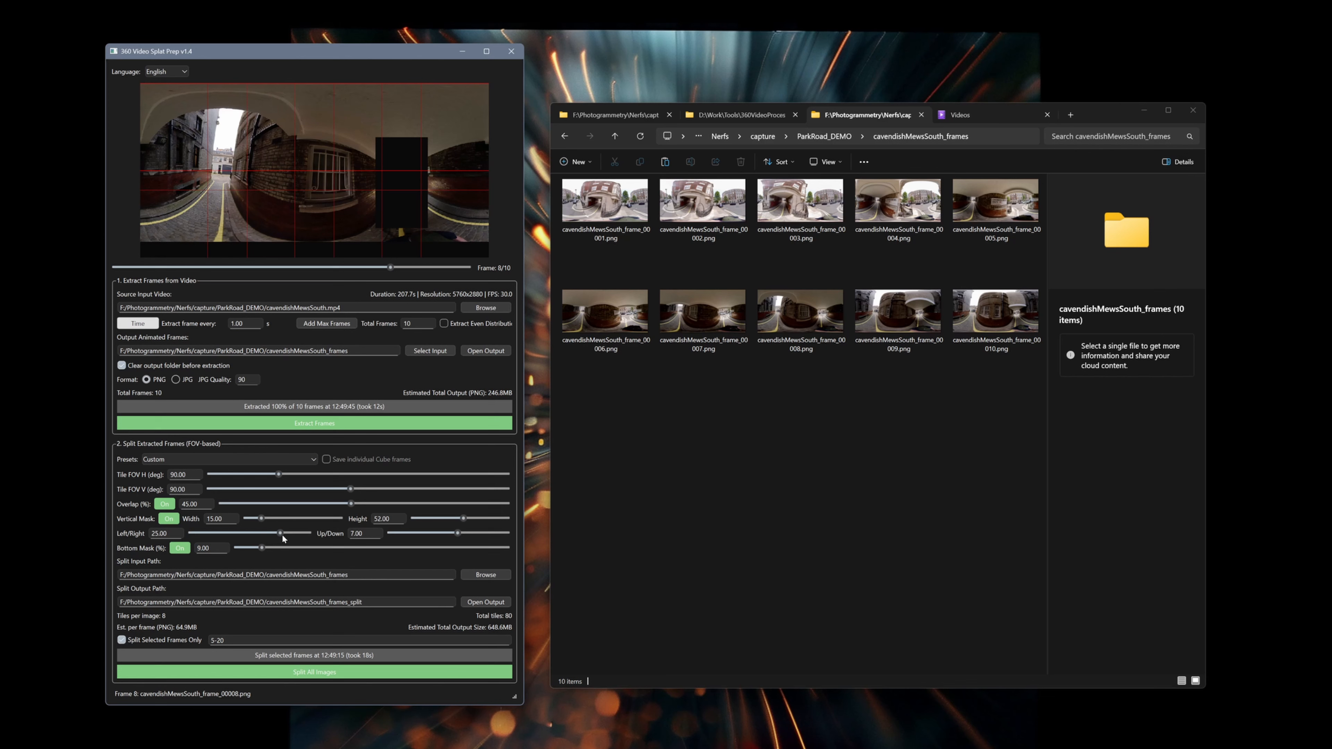
Step: Set the vertical mask to Left/Right 31, Up/Down 42, height 27 and width 27, and check it across the frames up to frame 10
mouse_move(281, 534)
left_mouse_down()
mouse_move(255, 533)
mouse_move(286, 537)
left_mouse_up()
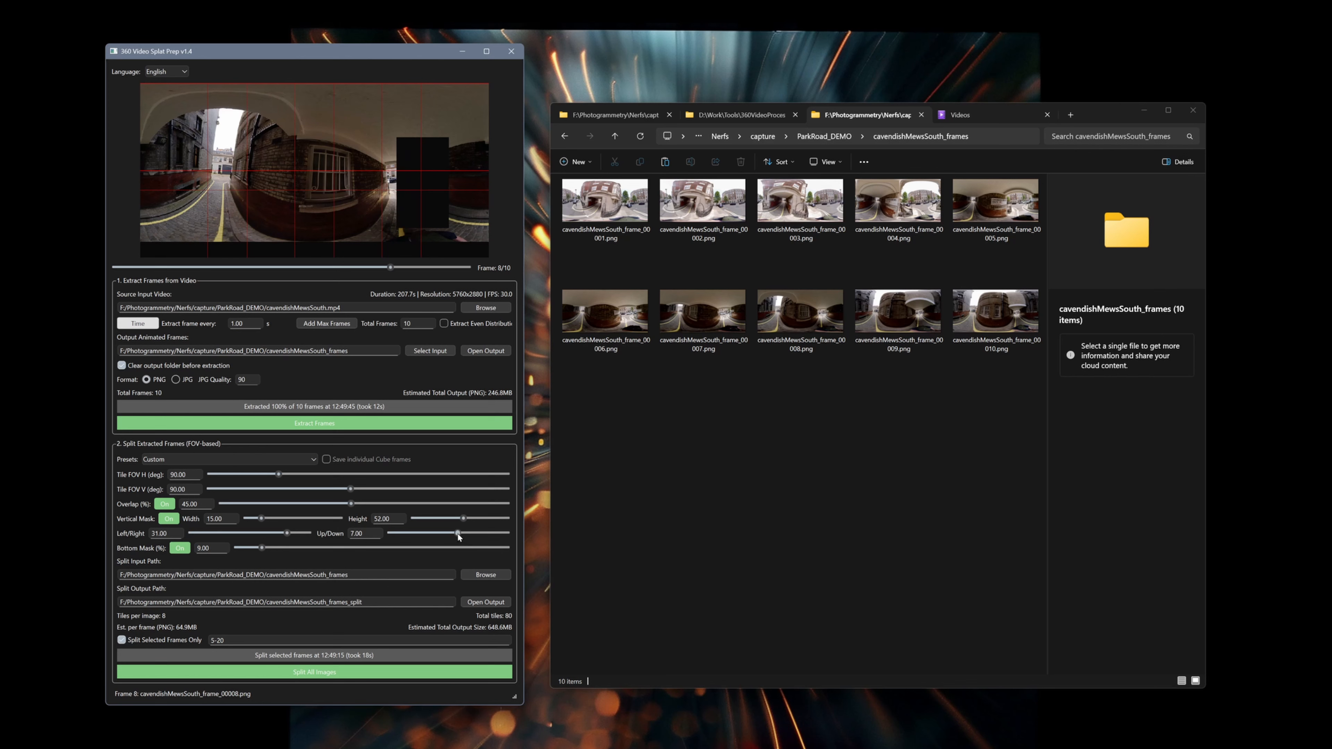
left_click_drag(457, 533, 470, 537)
left_click_drag(479, 533, 438, 518)
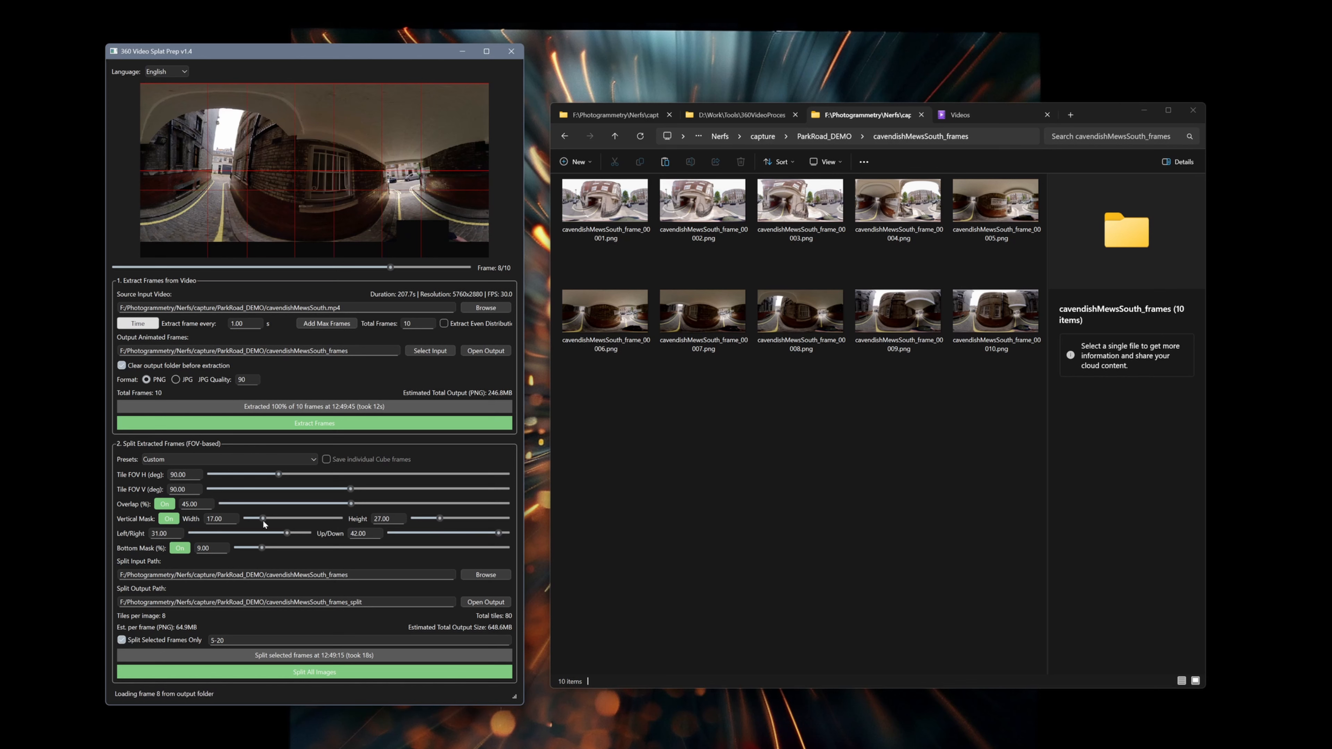
left_click_drag(264, 520, 272, 521)
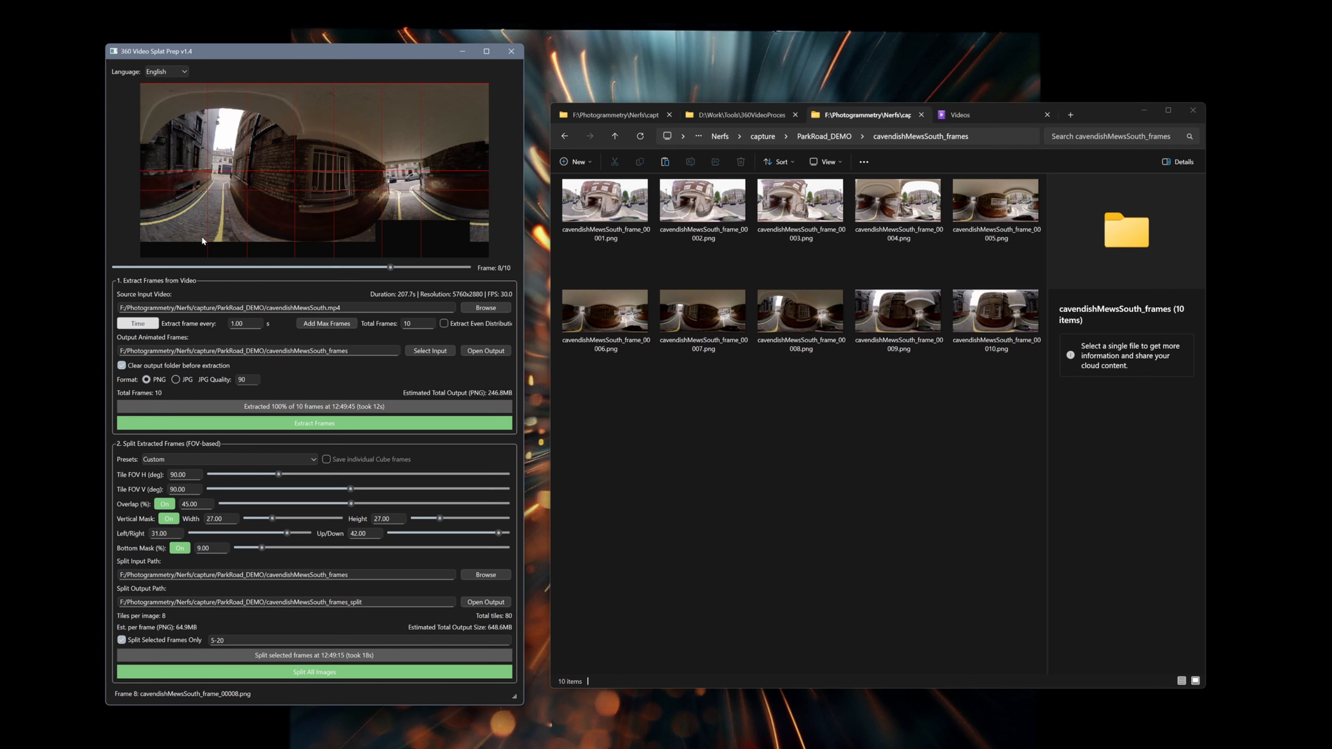
left_click_drag(135, 267, 444, 256)
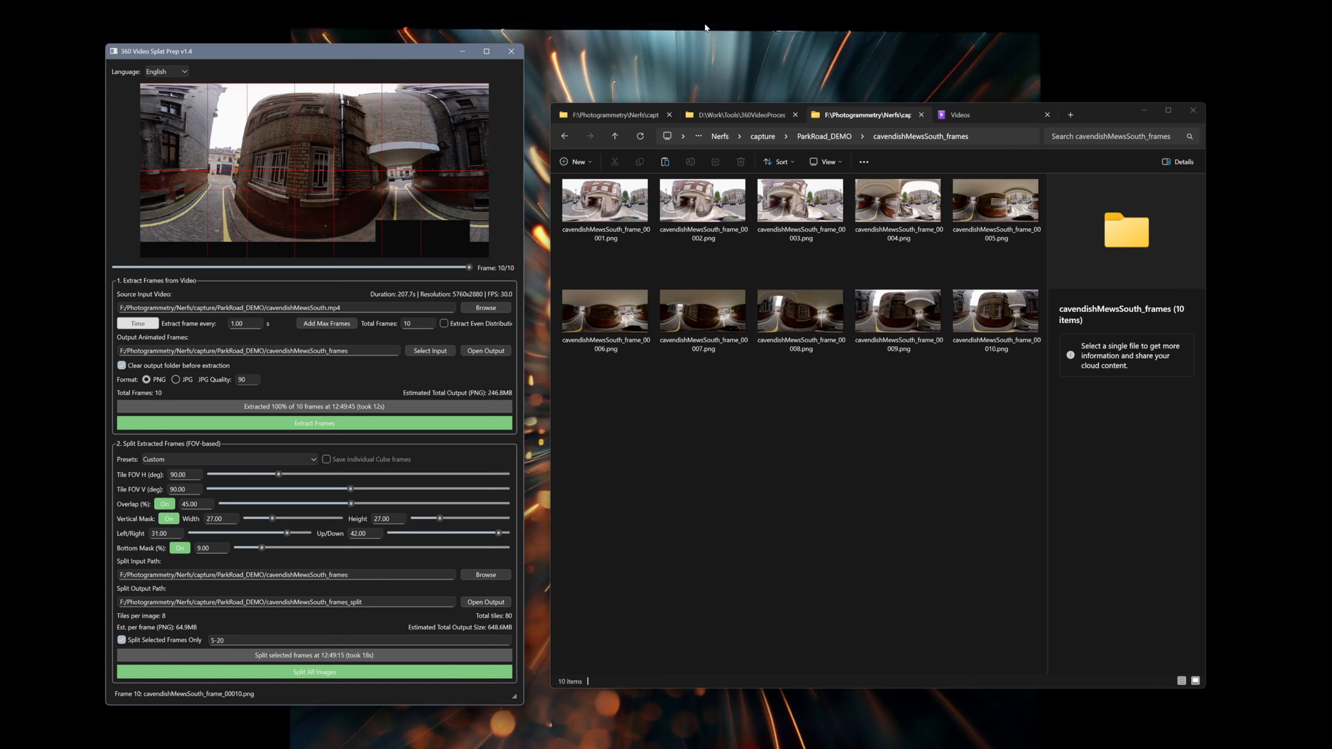
Step: Load VerticalMaskEdgeCase_DEMO.mp4 from the ParkRoad_DEMO folder as the source video and extract 5 frames from it
left_click(824, 136)
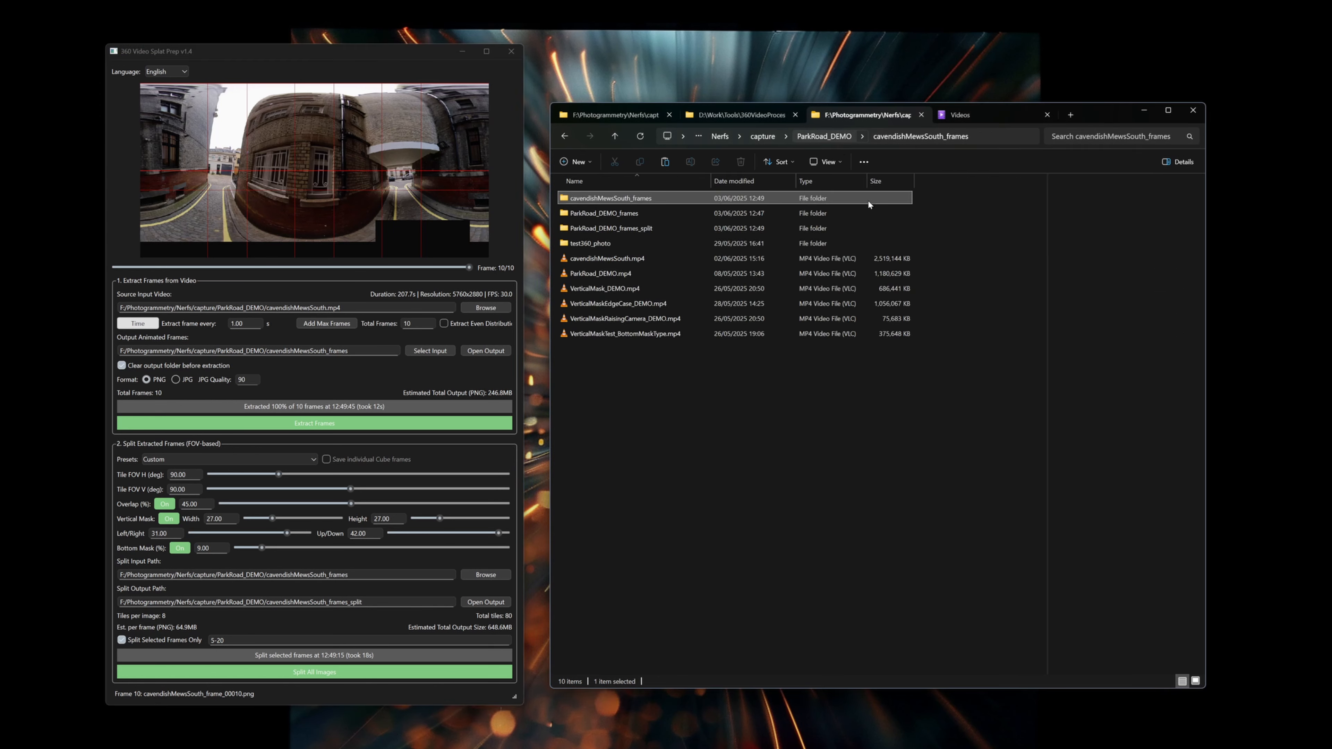
left_click(648, 289)
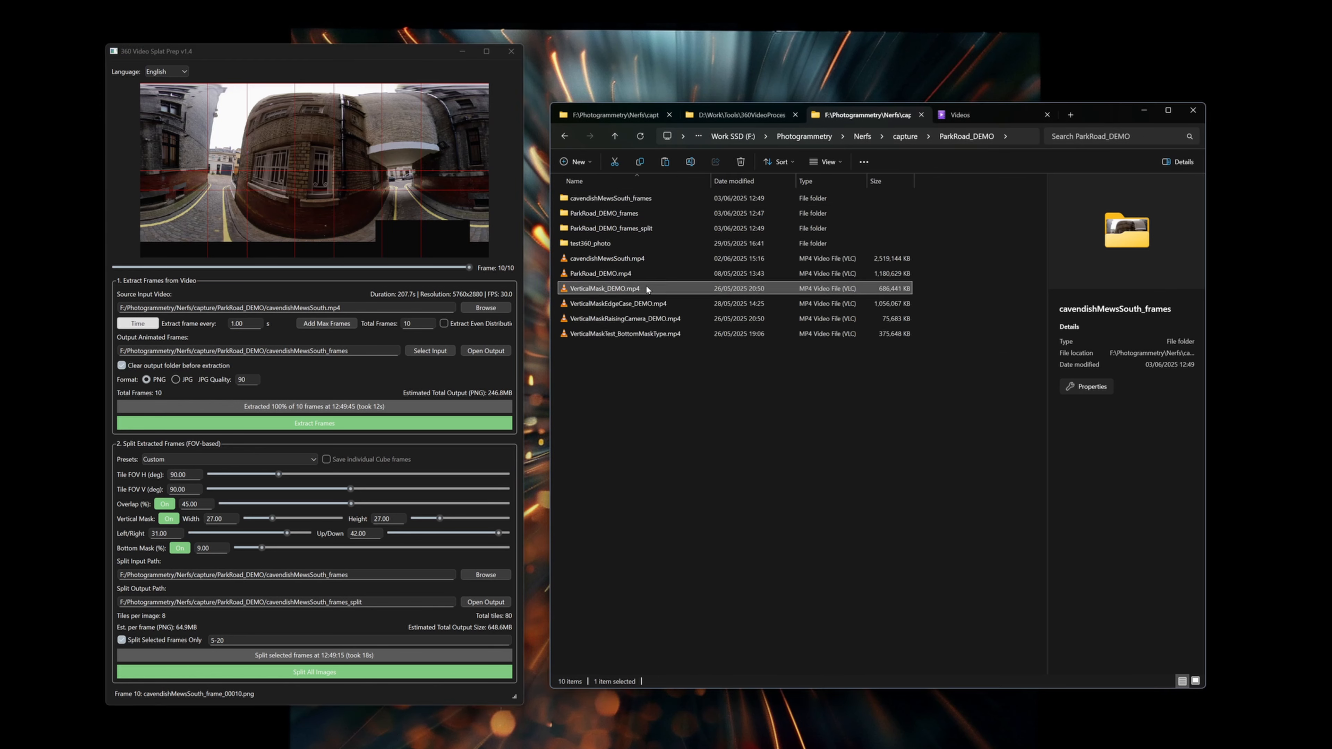
left_click_drag(644, 311, 252, 184)
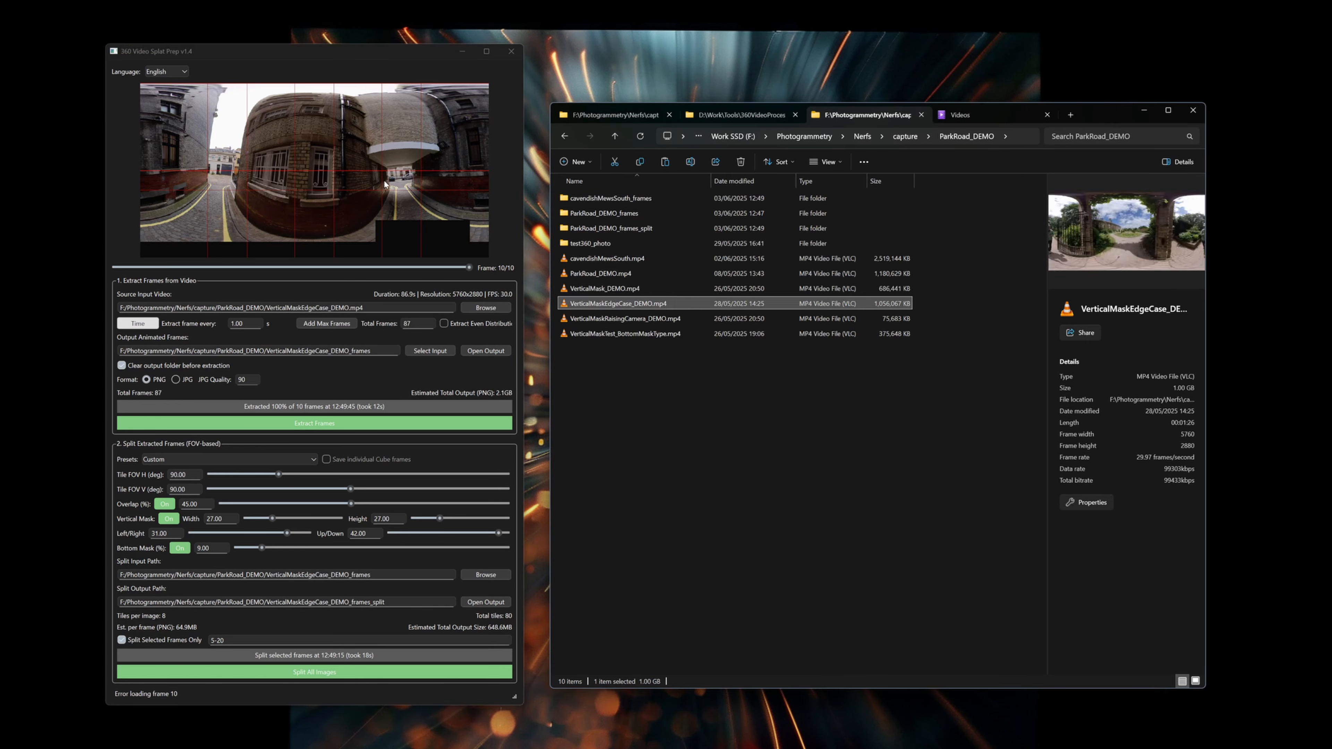
double_click(418, 323)
type("5")
left_click(388, 423)
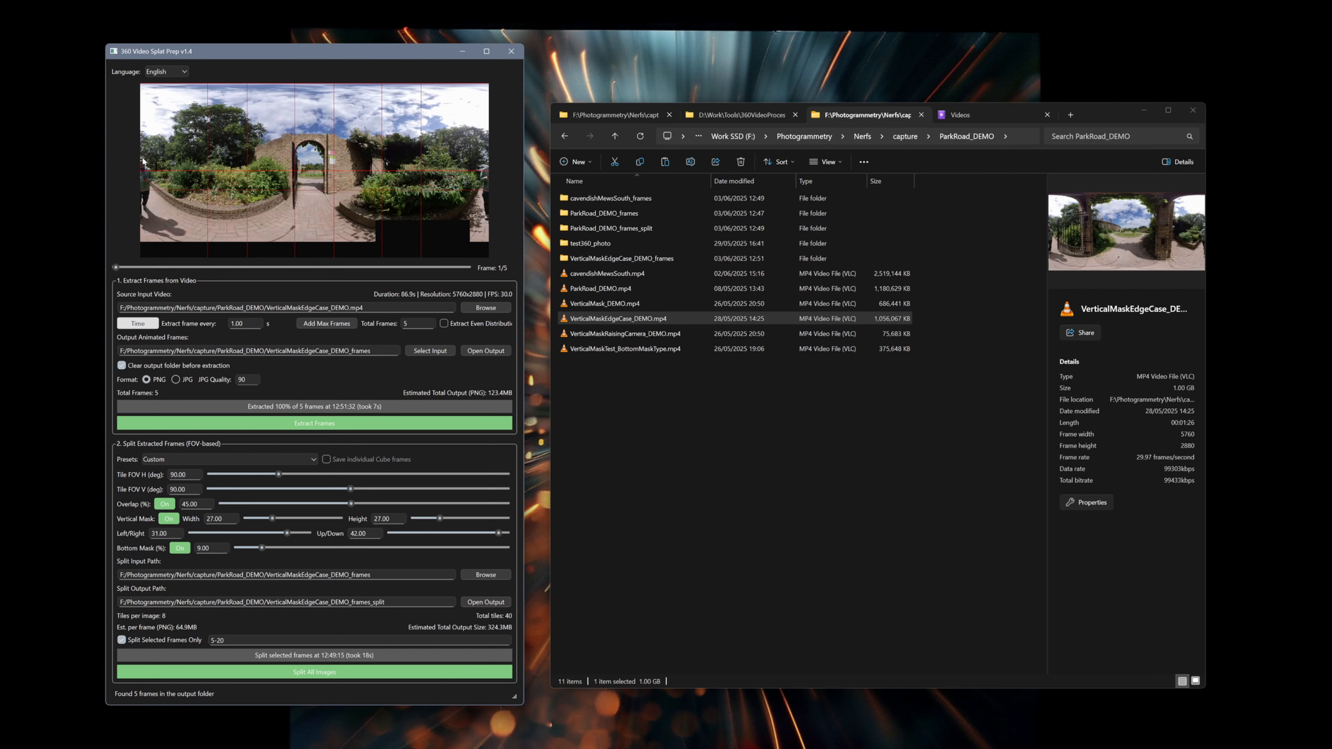
Step: Apply the Quick Vertical Mask preset (90° FOV, 45% overlap, 8 tiles) and set the vertical mask's Left/Right offset to 50
left_click(224, 459)
left_click(207, 526)
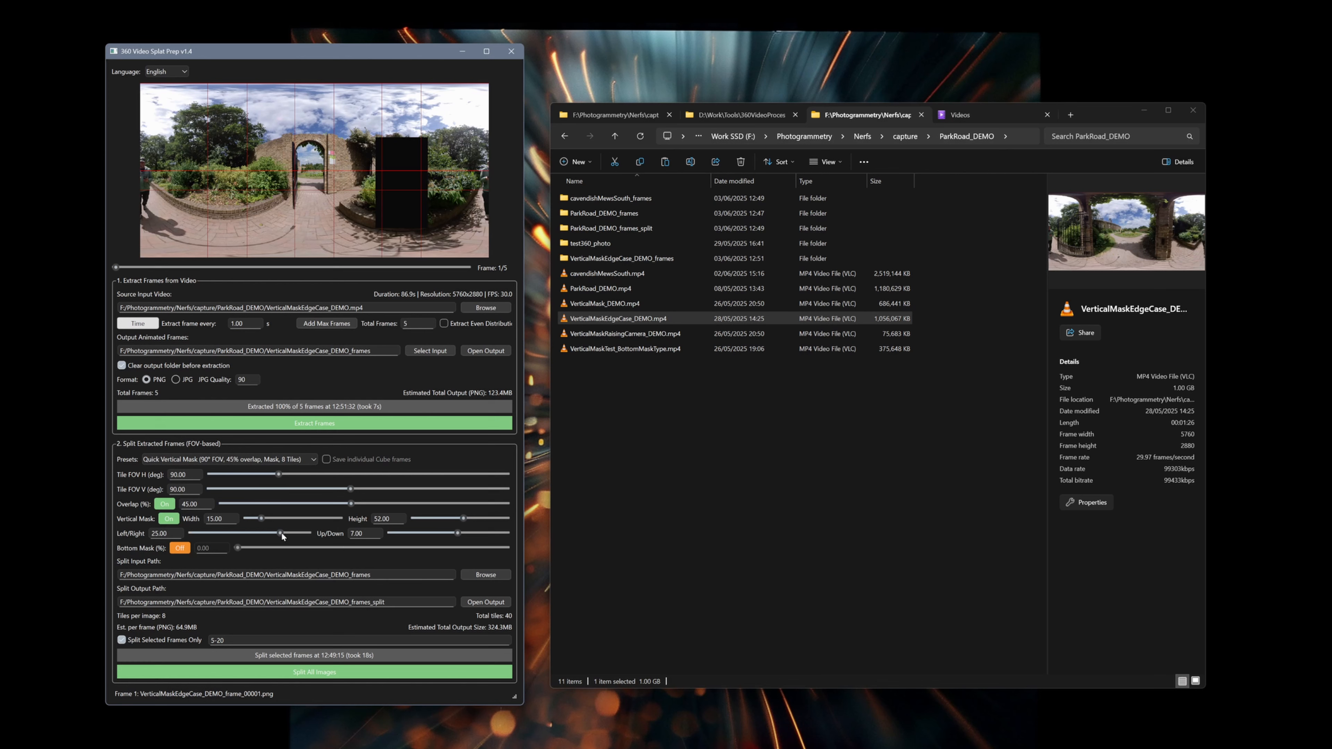
left_click_drag(281, 532, 314, 532)
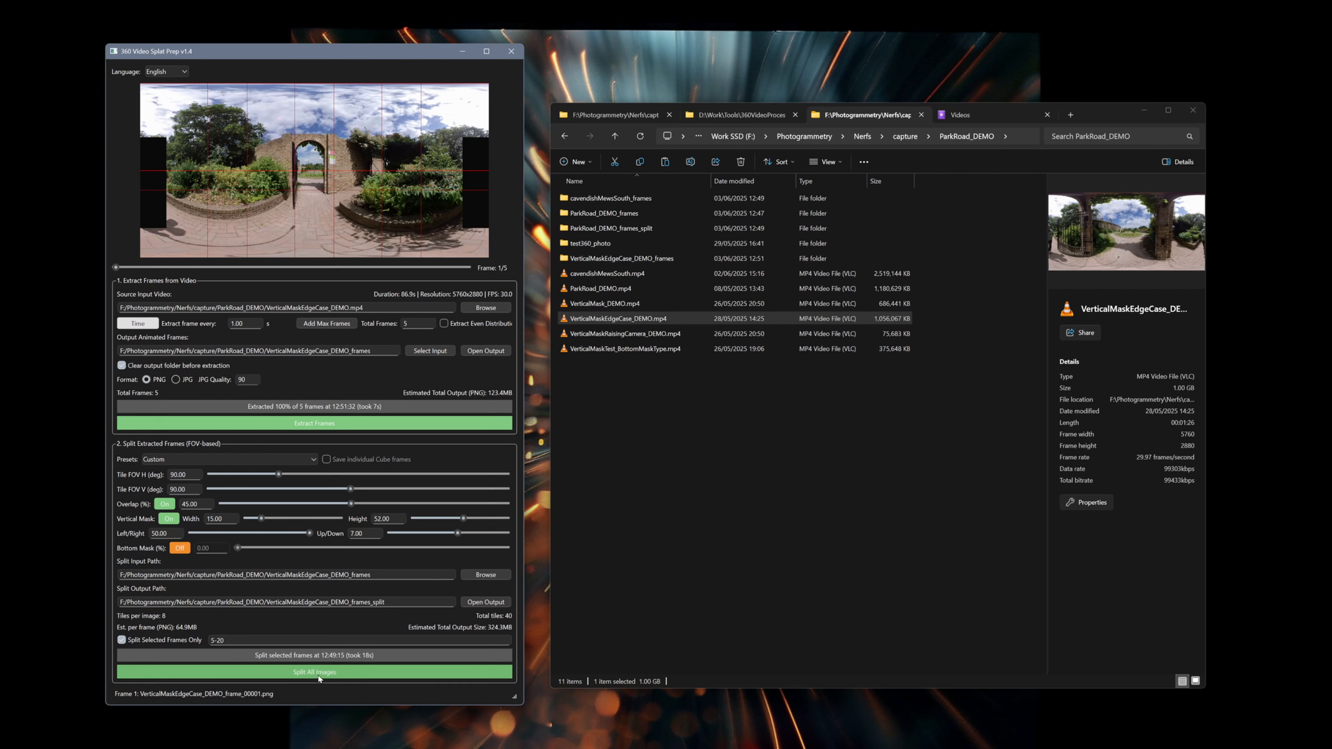
Step: Split all extracted frames with the selected-frames restriction turned off, and open the VerticalMaskEdgeCase_DEMO_frames_split folder
left_click(121, 640)
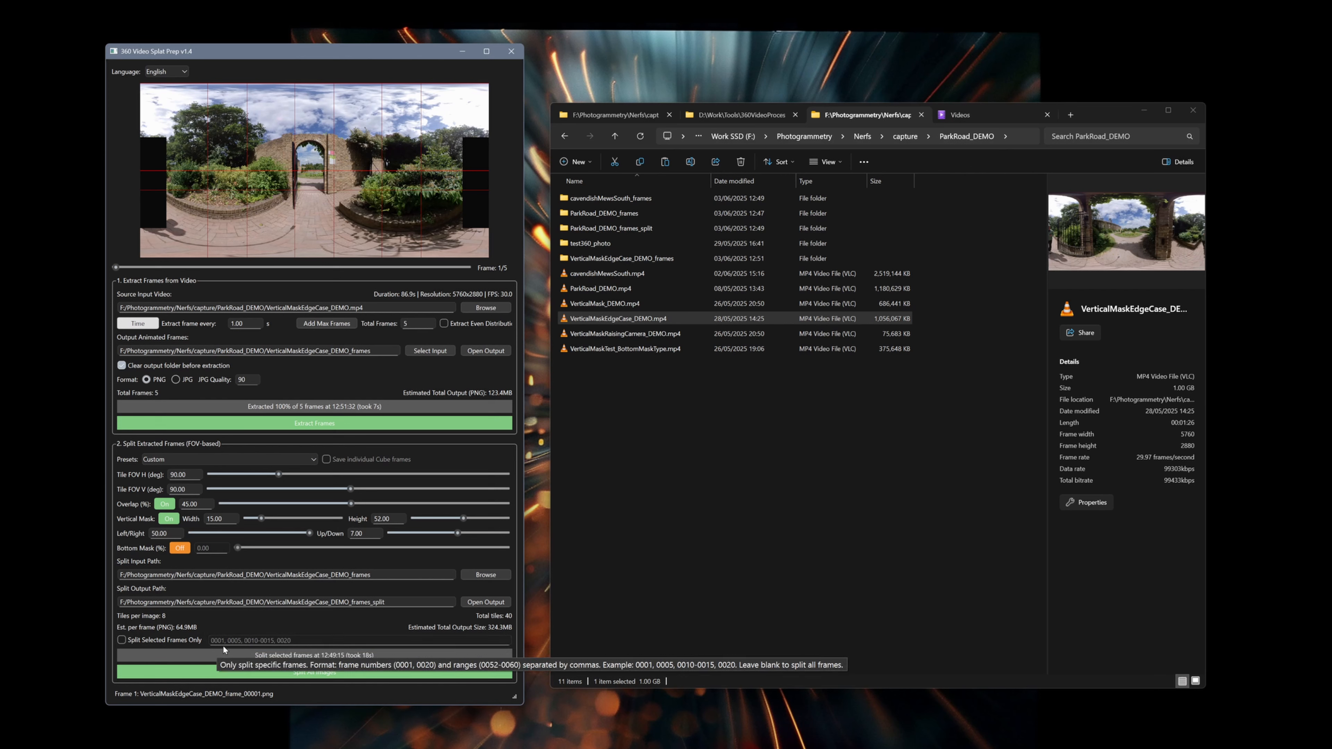
left_click(277, 673)
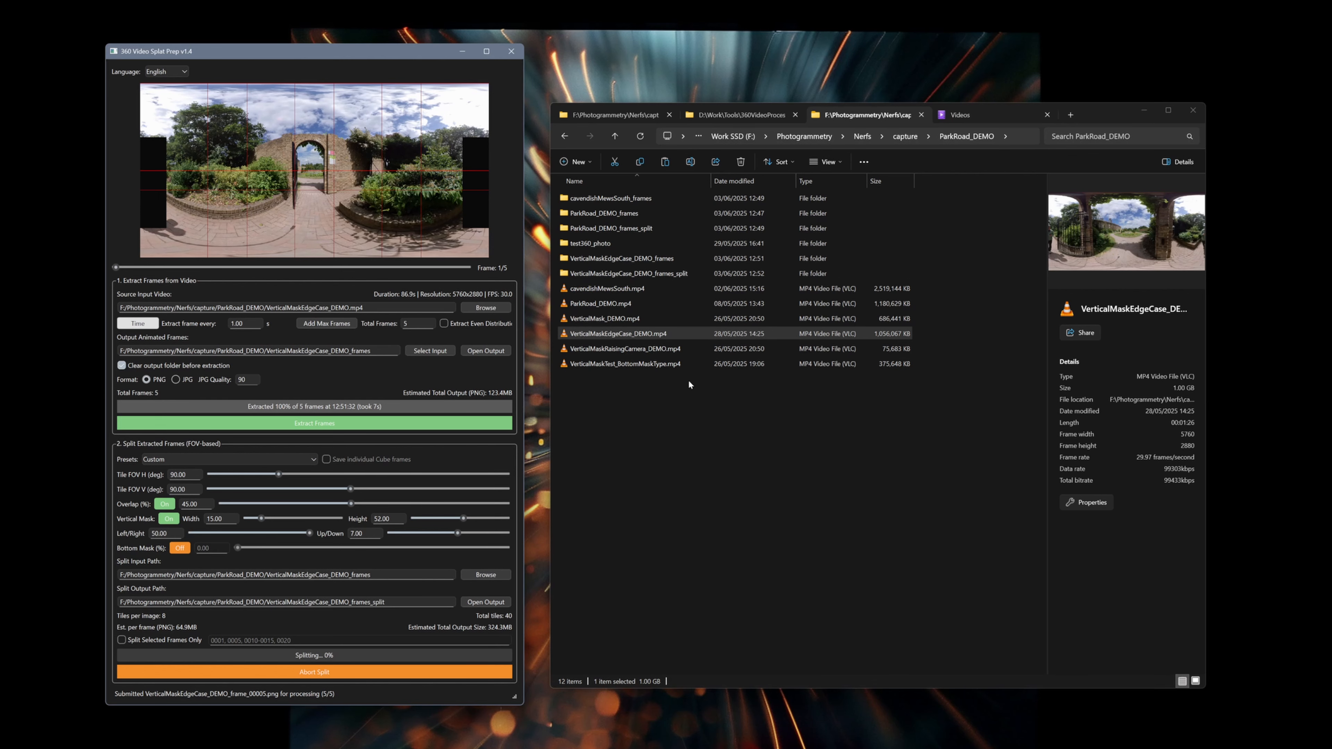
double_click(675, 274)
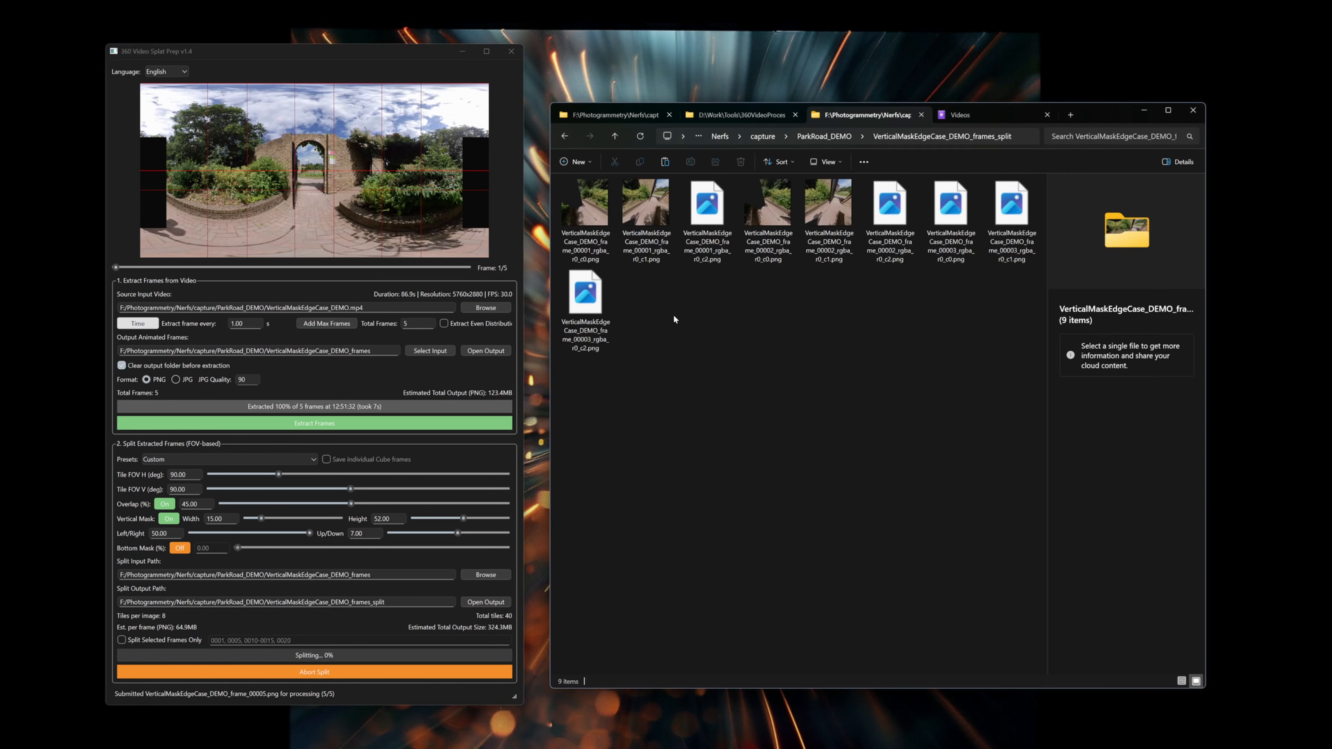
Step: Examine how the edge-wrapping mask cuts into the split tiles, browsing from the first tile of frame 1 into frame 2
double_click(602, 208)
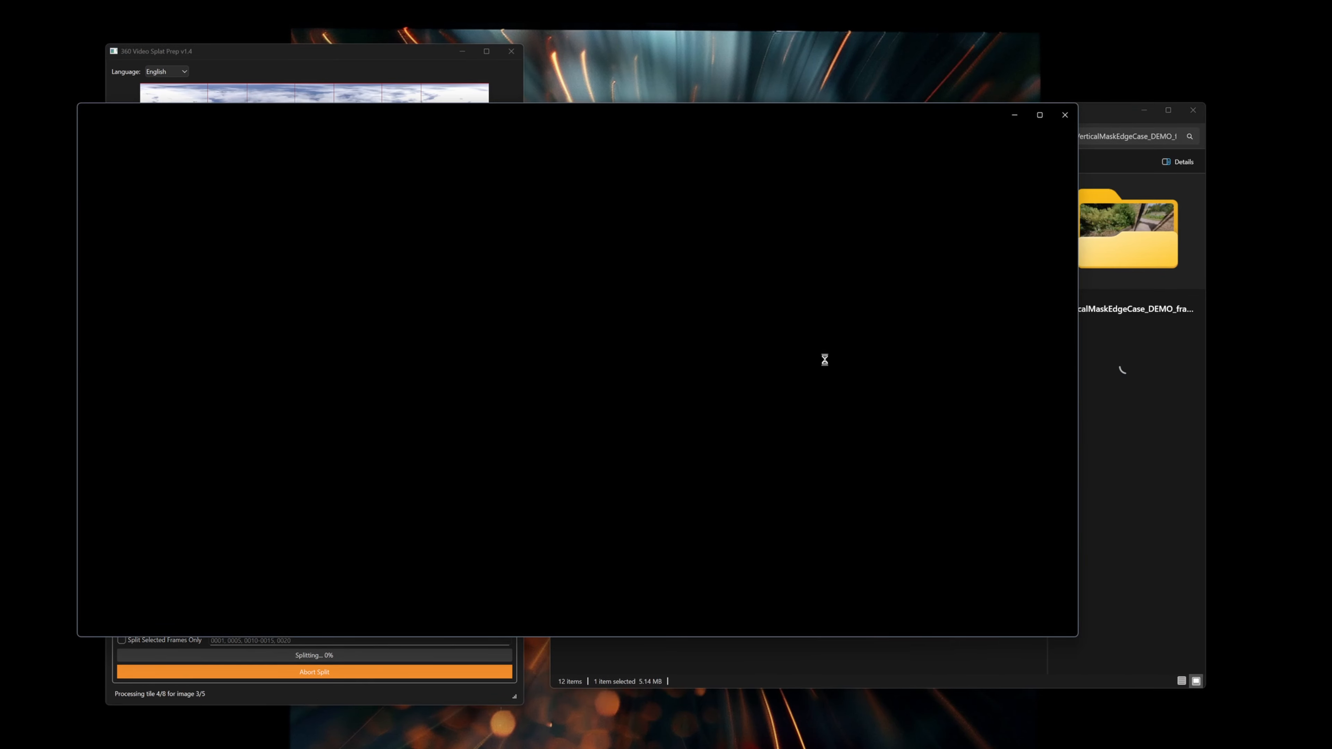
key("Right")
key("Right")
key("Right")
key("Right")
key("Right")
key("Right")
key("Right")
key("Right")
key("Right")
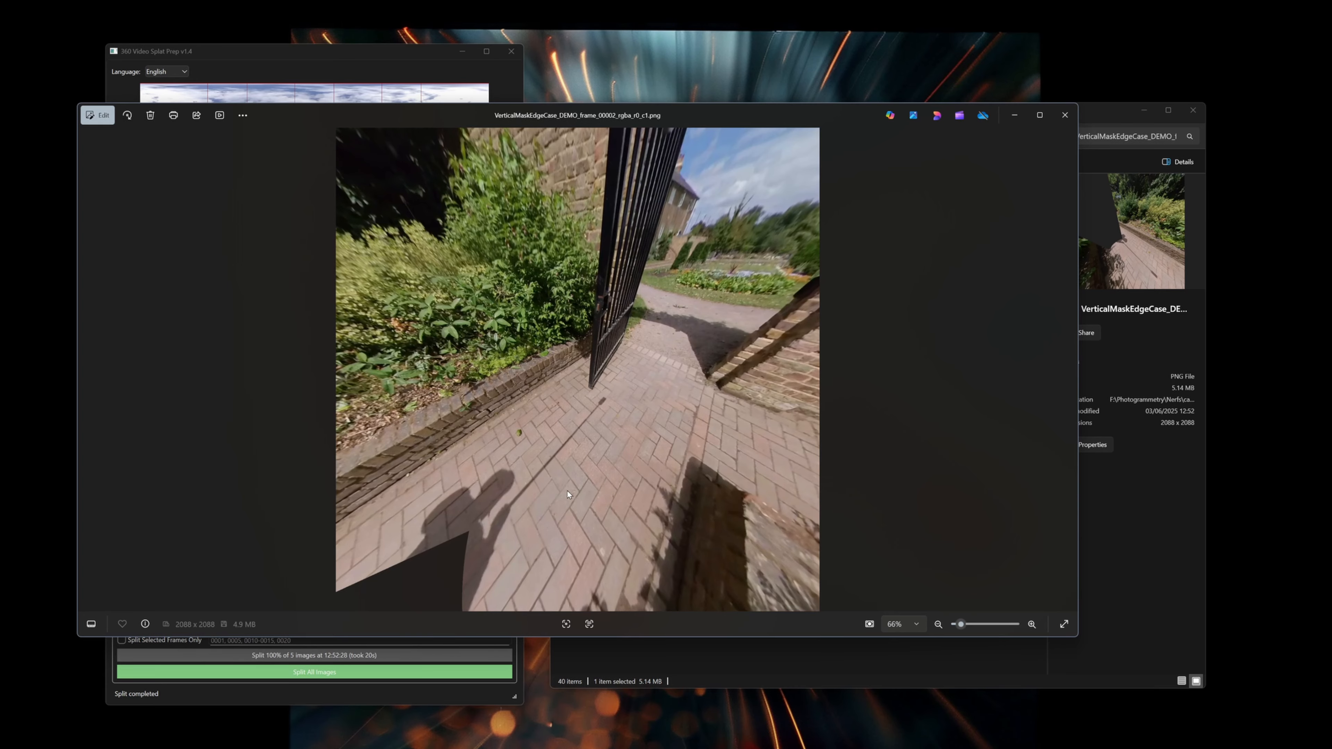
left_click(1059, 115)
Step: Limit the splitting to selected frames 1 and 4
left_click(121, 639)
left_click(266, 639)
type("1")
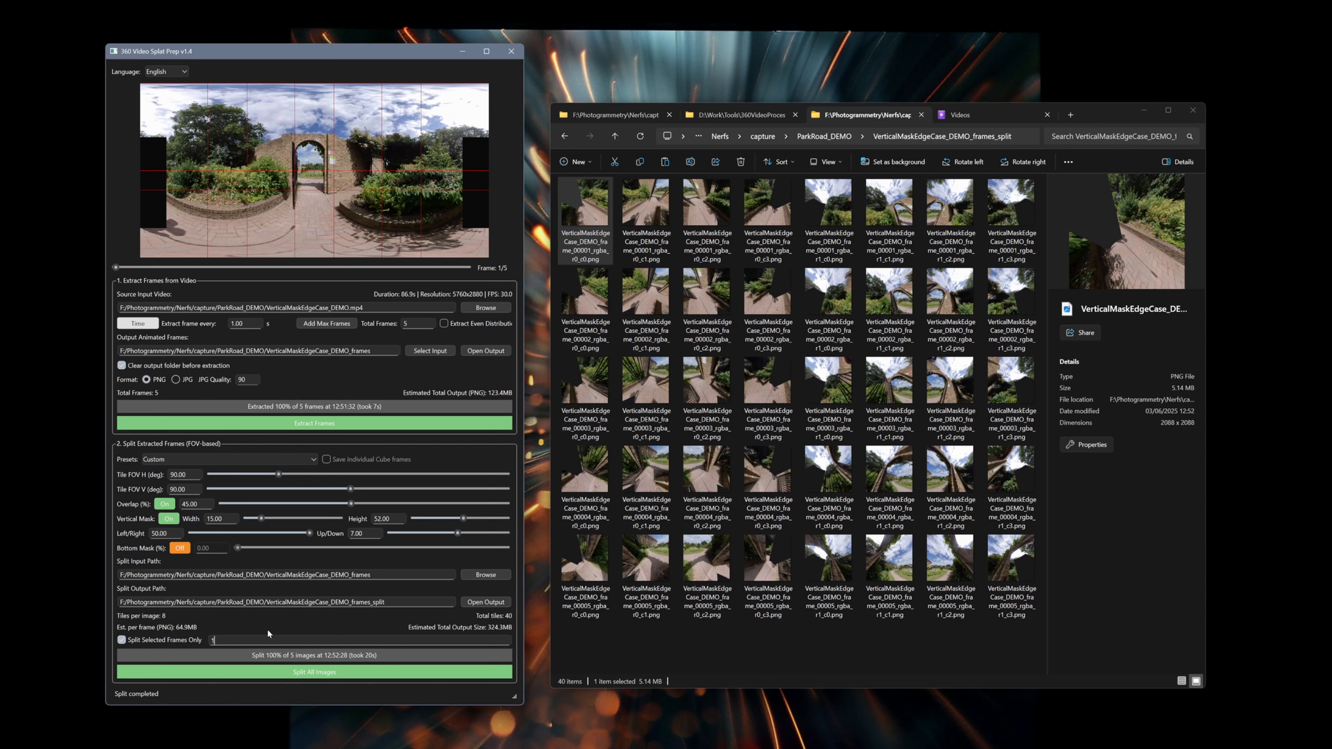
type(", 4")
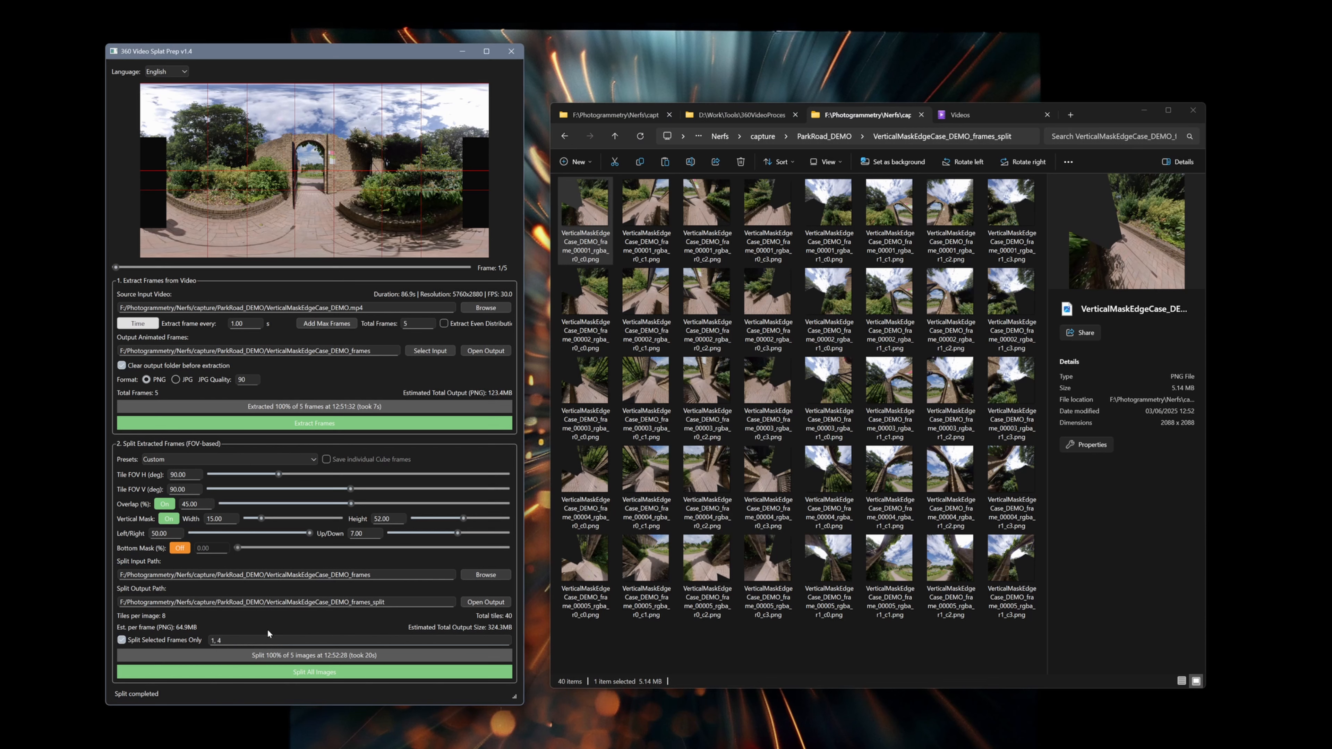